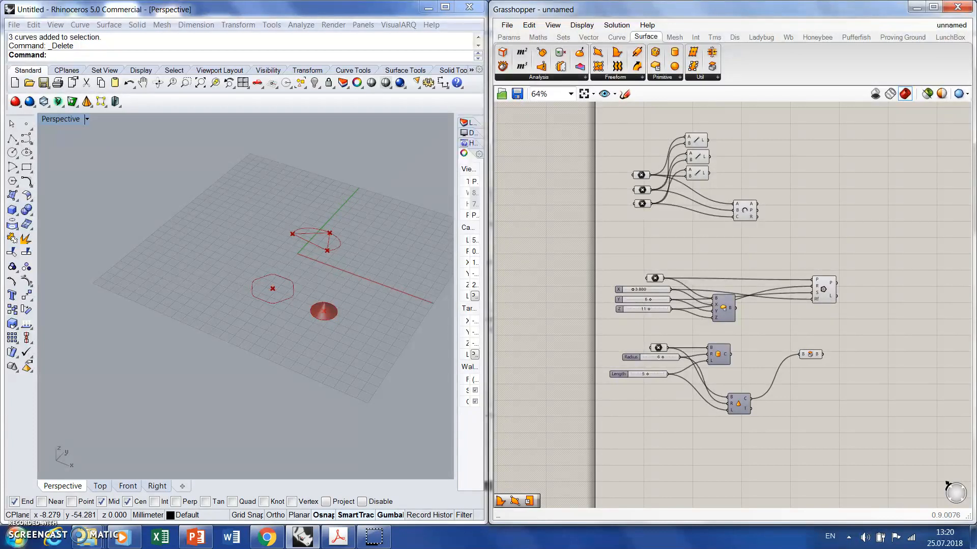
Place a Subtraction component on an empty area of the canvas below the existing definitions
left_click(540, 37)
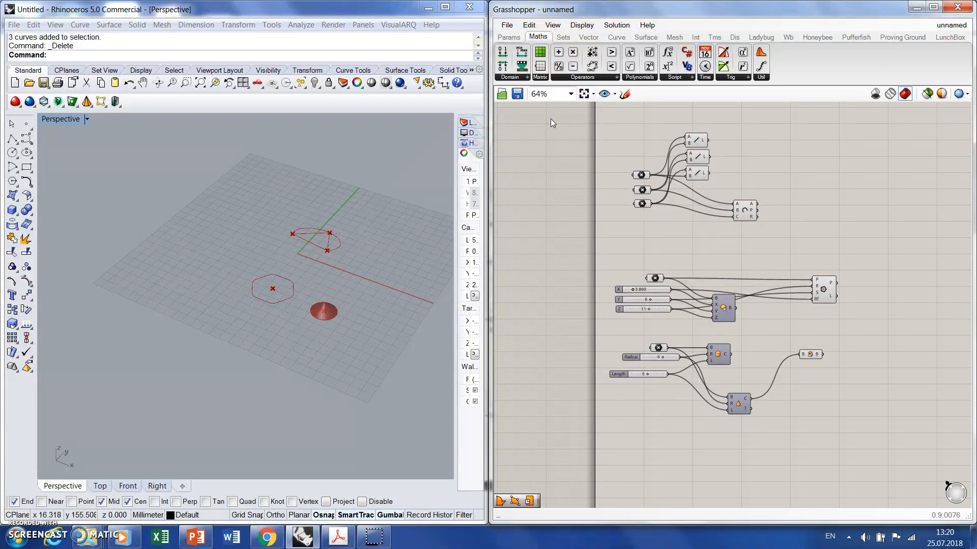
left_click(573, 67)
left_click_drag(572, 66, 717, 338)
scroll(700, 315, "up", 5)
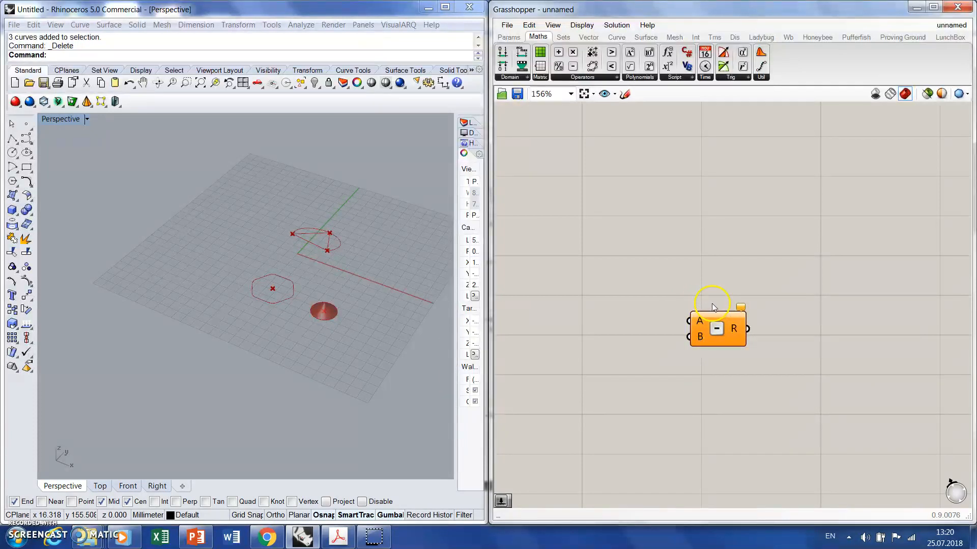
Create number sliders of 50 and 60 and connect them to the Subtraction component's inputs A and B respectively
double_click(560, 292)
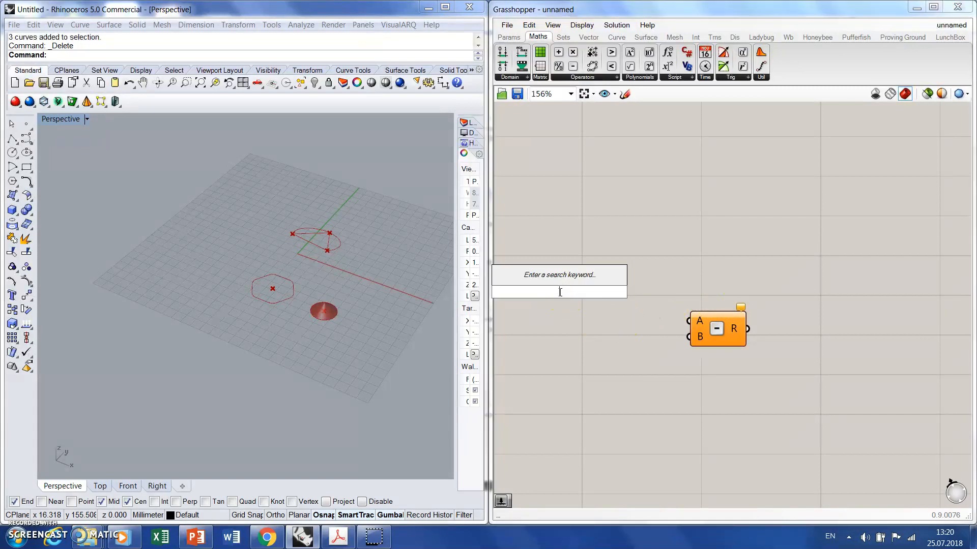
type("50")
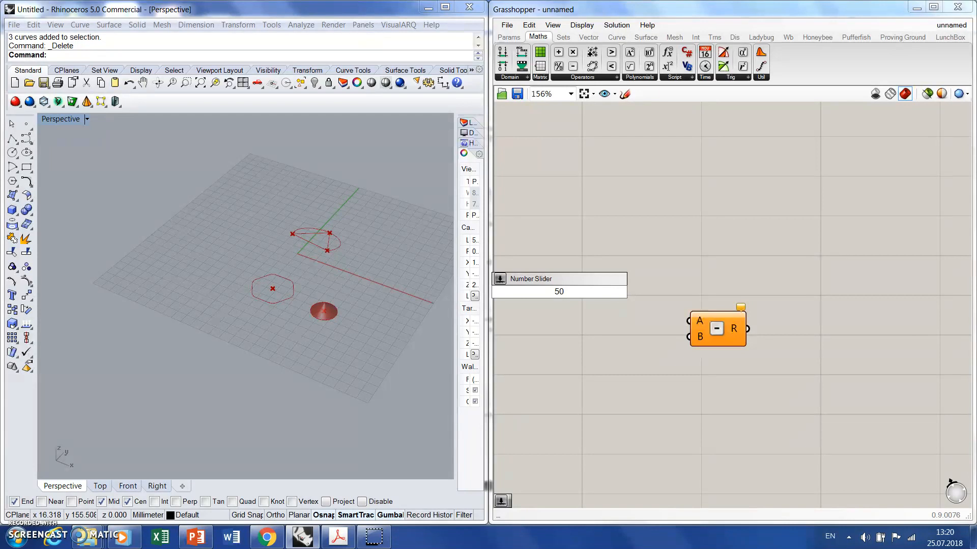
key("Return")
double_click(560, 331)
type("60")
key("Return")
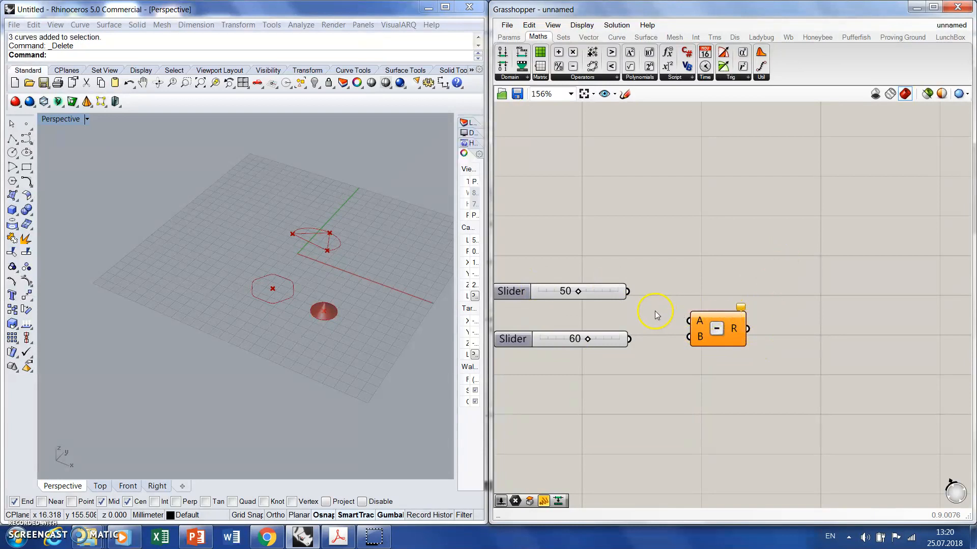
left_click_drag(627, 291, 687, 323)
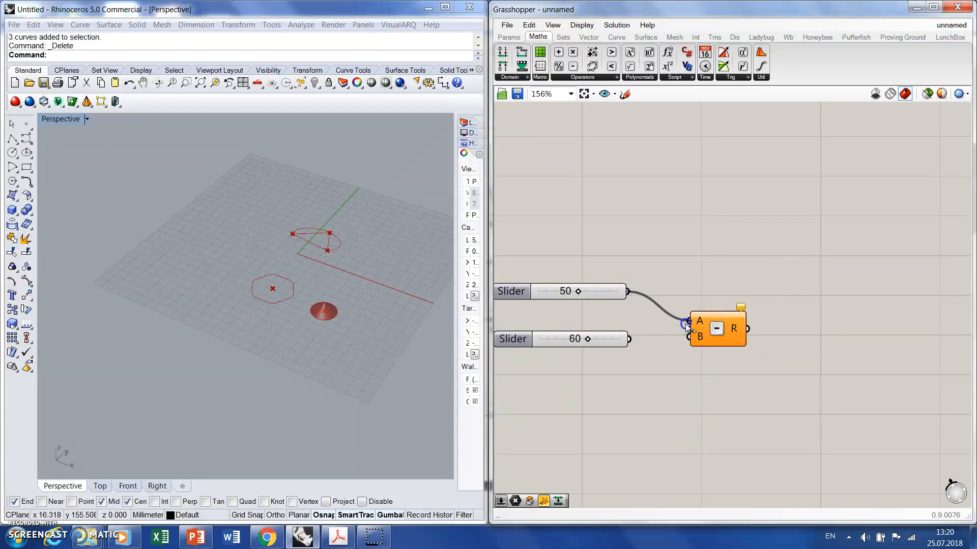
left_click_drag(629, 339, 686, 338)
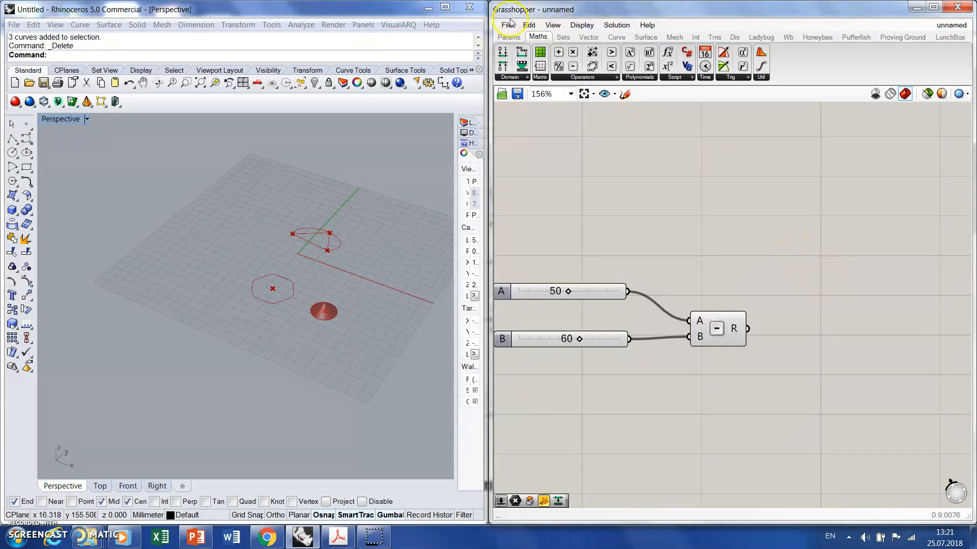
Add a Panel beside the Subtraction component and connect the subtraction result R to it
left_click(513, 39)
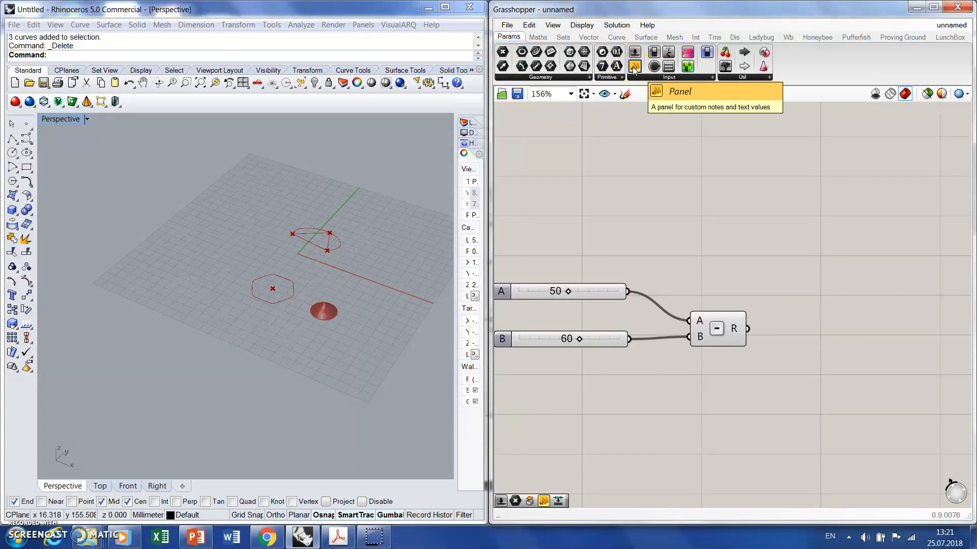
left_click_drag(634, 69, 861, 279)
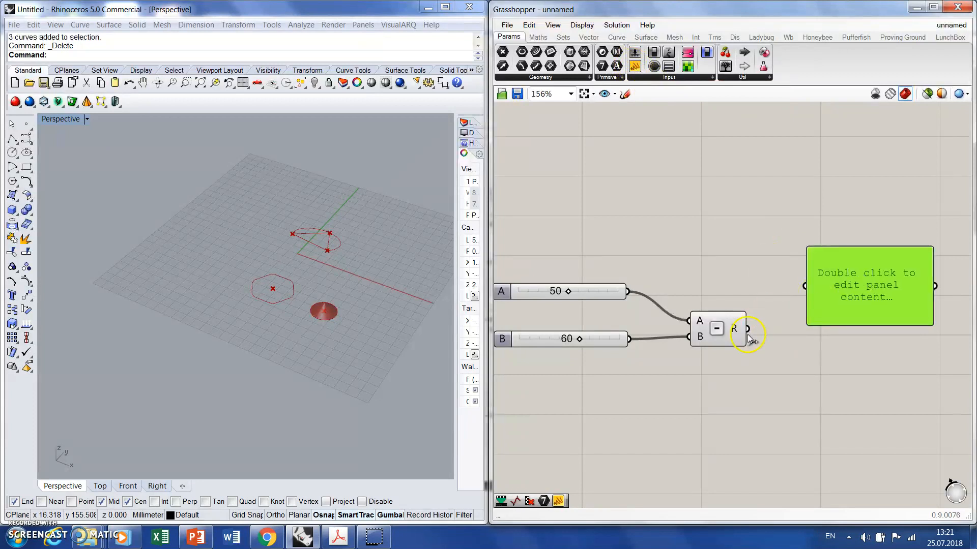
left_click_drag(747, 327, 803, 288)
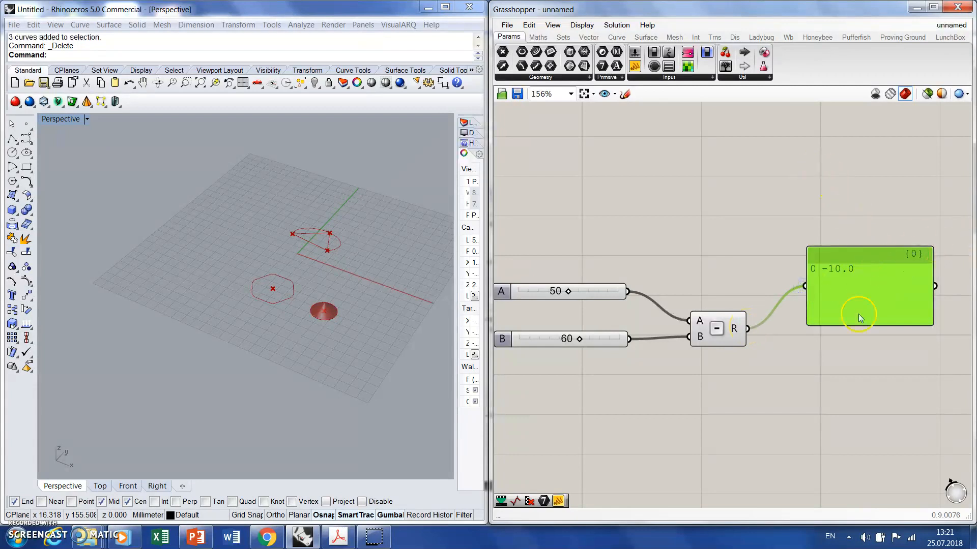
left_click(841, 187)
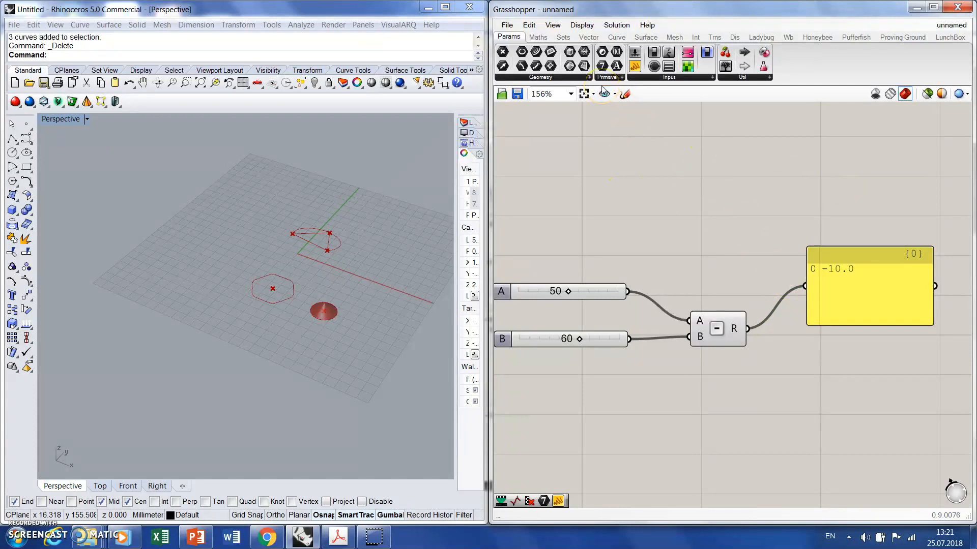
Place a Multiplication component below the panel and feed the subtraction result into its input A
left_click(539, 37)
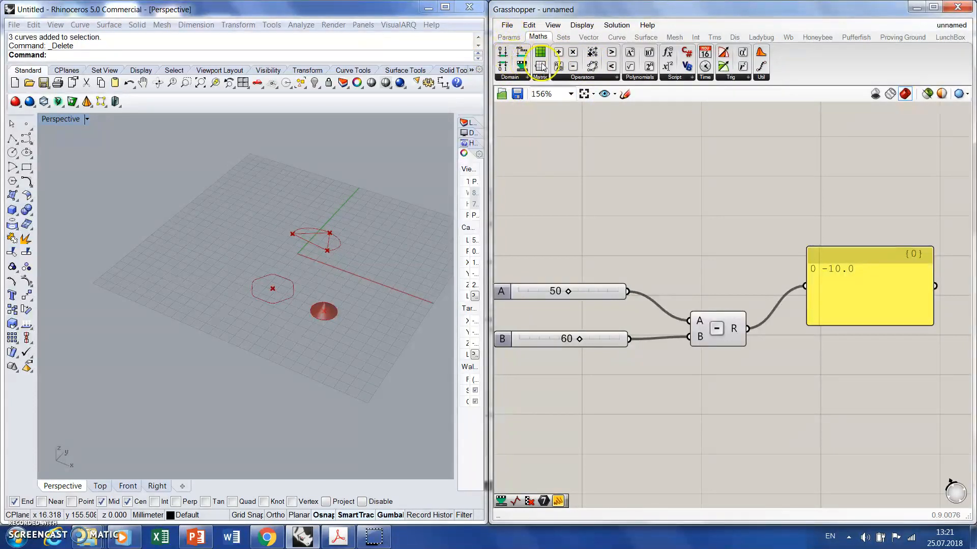
left_click_drag(572, 51, 840, 366)
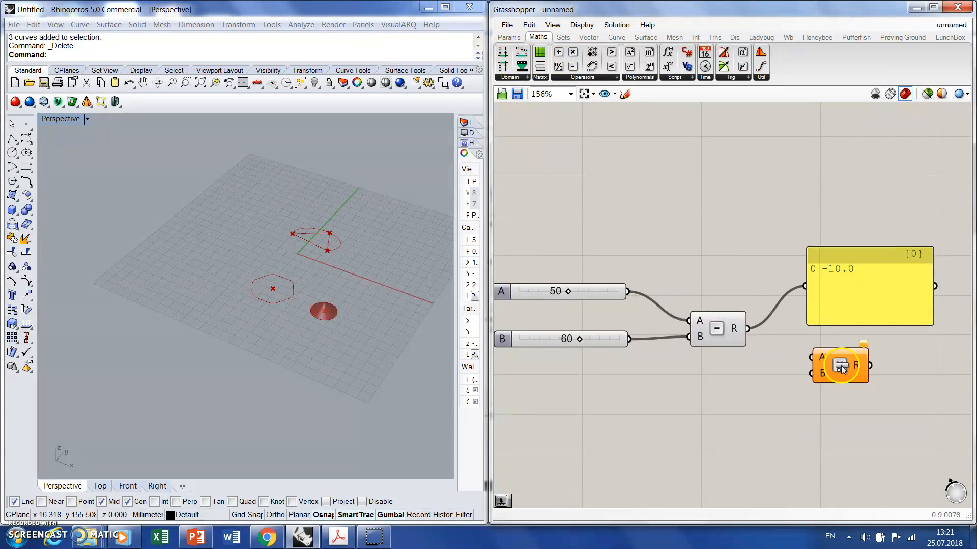
left_click_drag(747, 328, 815, 357)
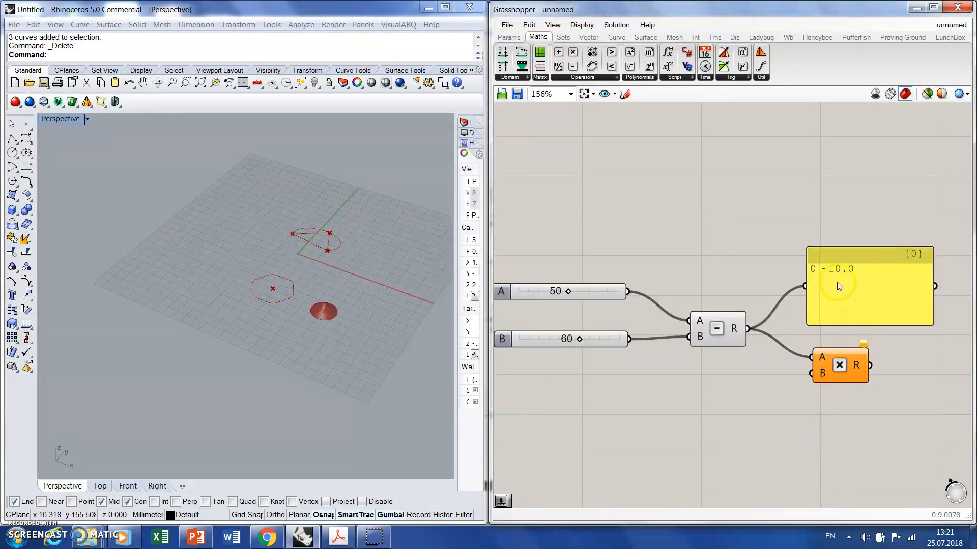
Create a number slider of 5 and connect it to input B of the Multiplication component
double_click(740, 425)
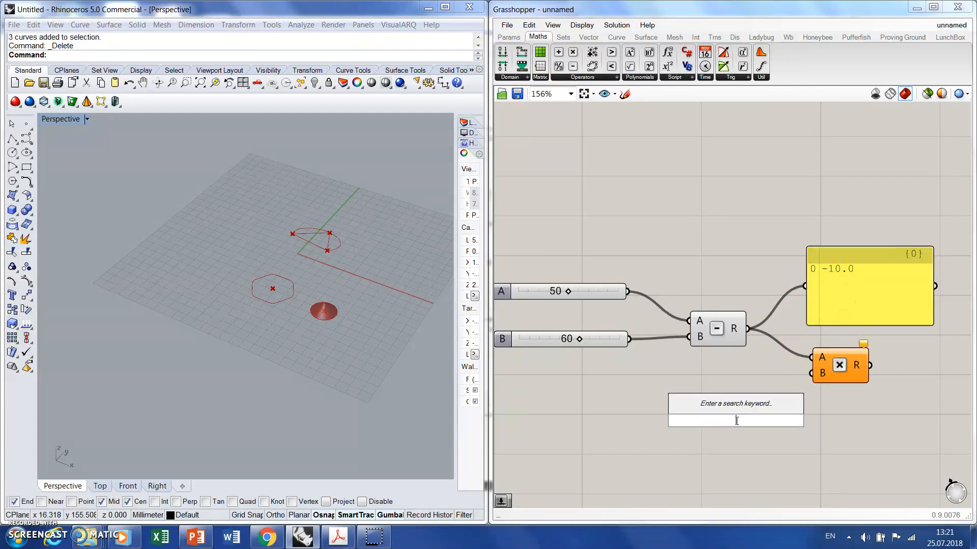
type("5")
key("Return")
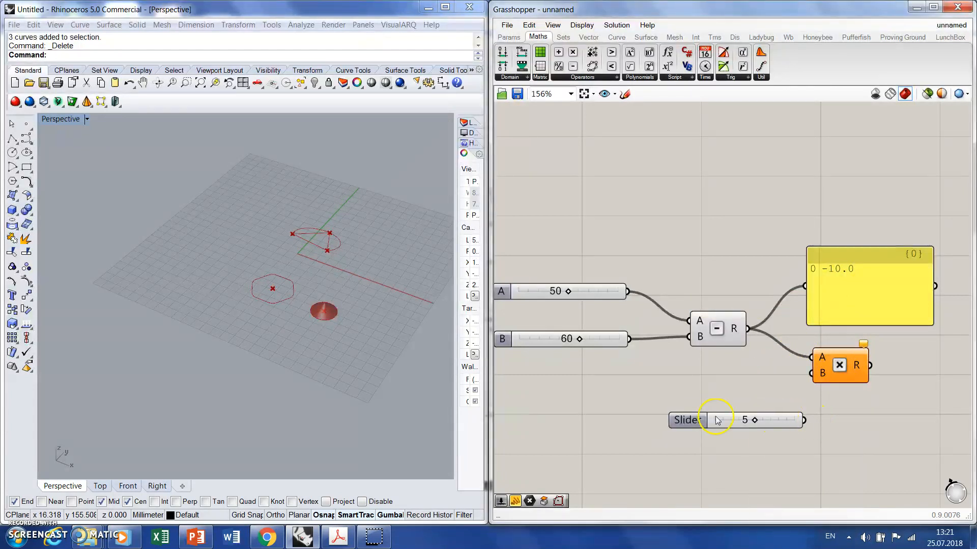
left_click_drag(687, 421, 646, 417)
left_click_drag(763, 416, 813, 374)
left_click(691, 174)
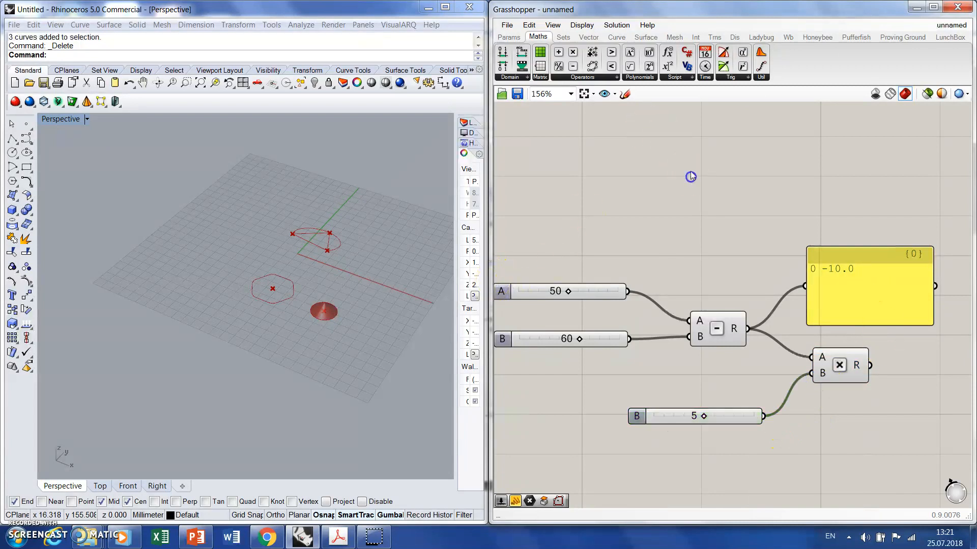
Add a second Panel beside the Multiplication component and connect the multiplication result R to it
left_click(512, 39)
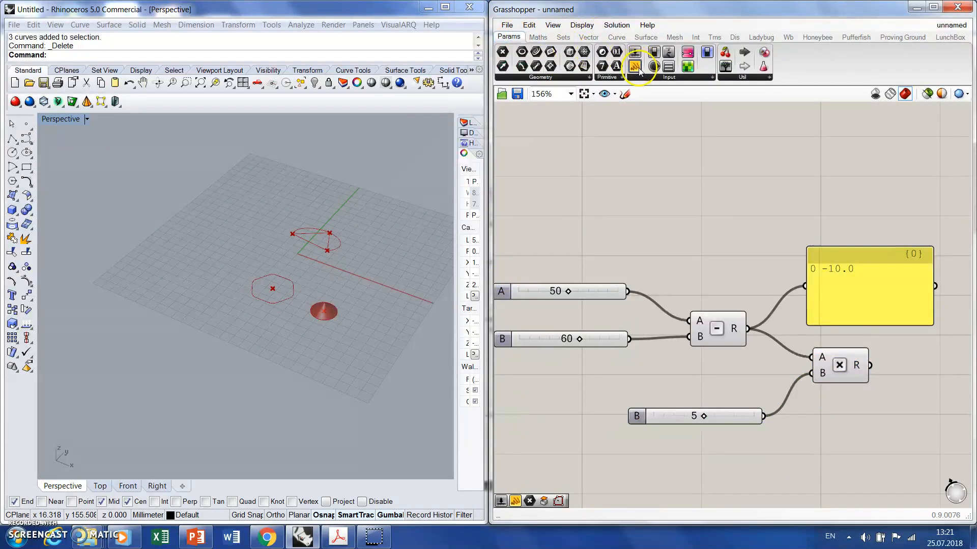
double_click(925, 371)
type("//")
key("Return")
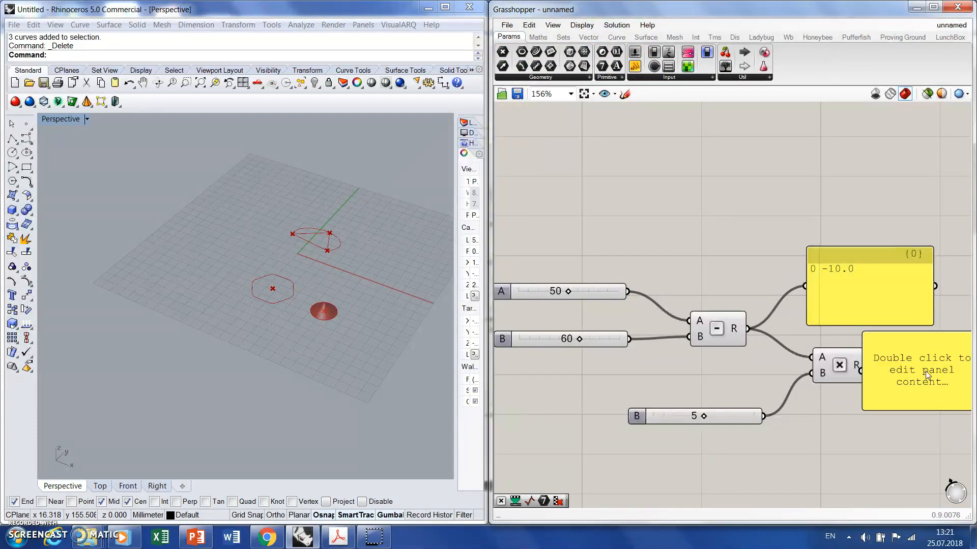
scroll(667, 350, "down", 2)
scroll(846, 370, "up", 2)
left_click_drag(842, 364, 893, 364)
left_click_drag(775, 358, 890, 365)
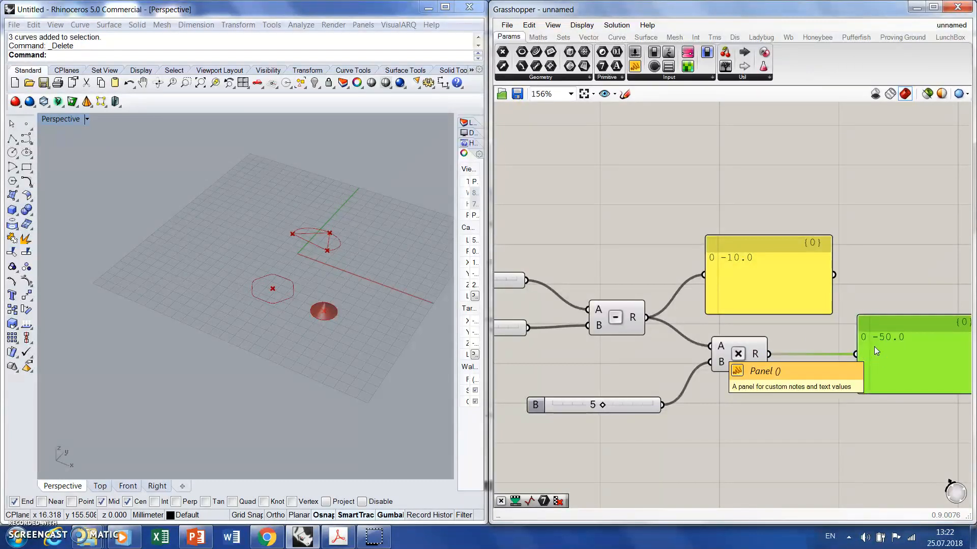
left_click(834, 201)
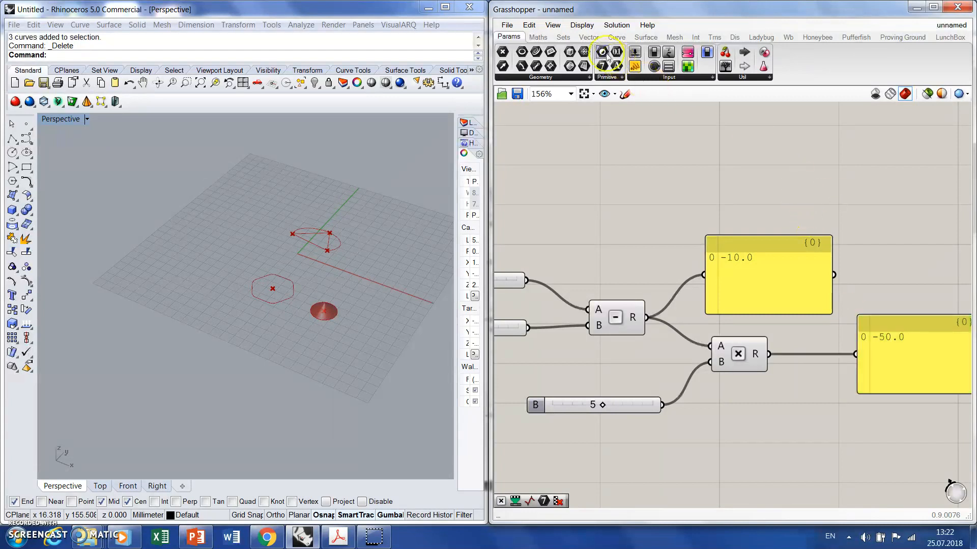
Place a Division component below the multiplication panel and feed the multiplication result into its input A
left_click(538, 36)
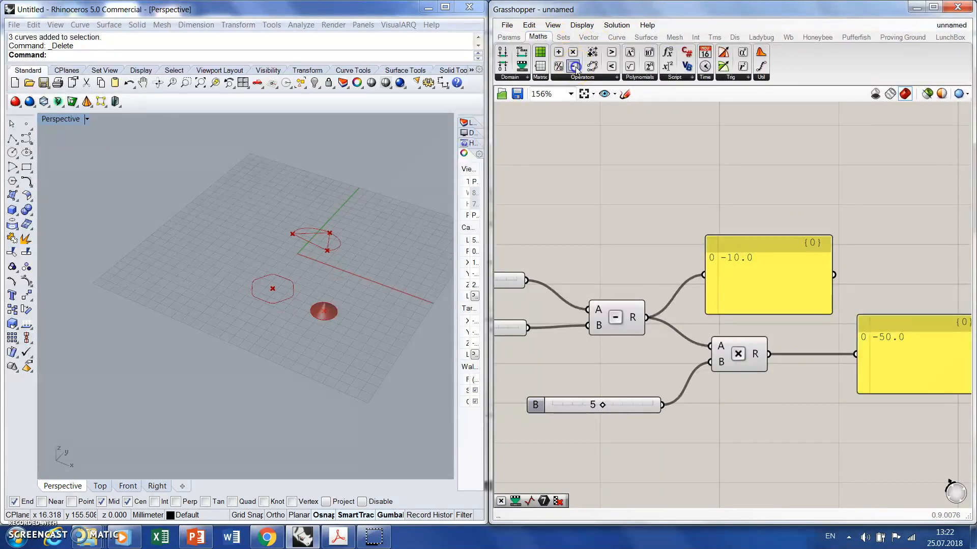
left_click(561, 65)
scroll(626, 103, "down", 3)
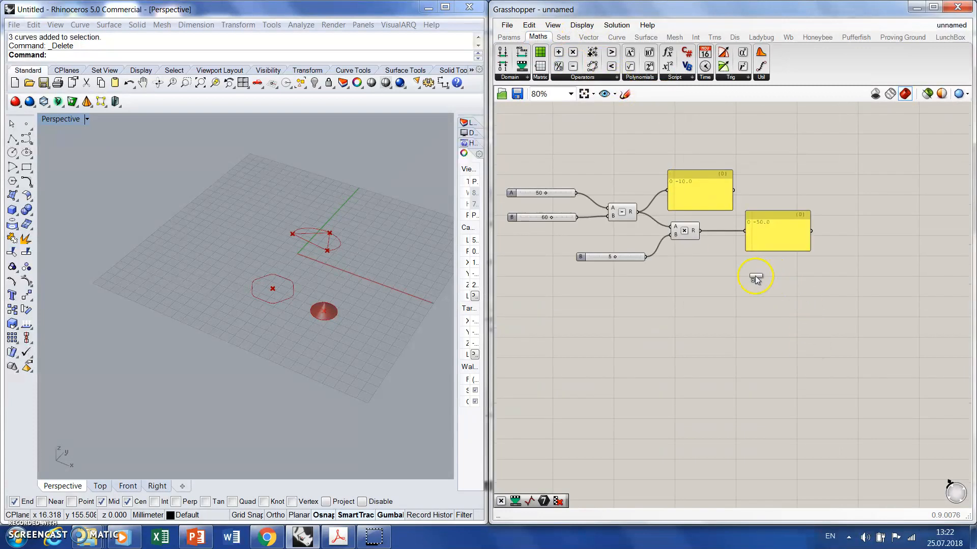
left_click(759, 299)
scroll(759, 301, "up", 2)
left_click_drag(672, 200, 736, 304)
Create a number slider of 25 and connect it to input B of the Division component
double_click(672, 333)
type("25")
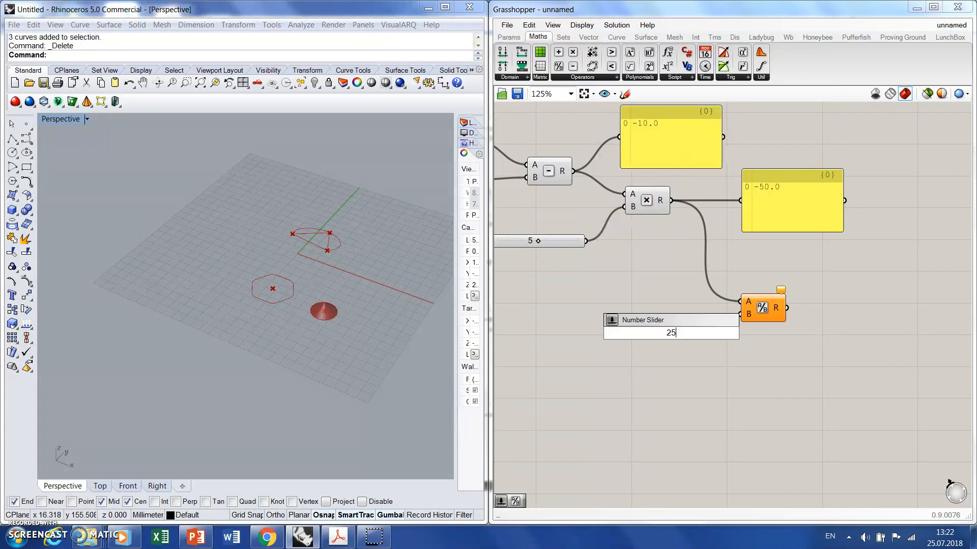
key("Return")
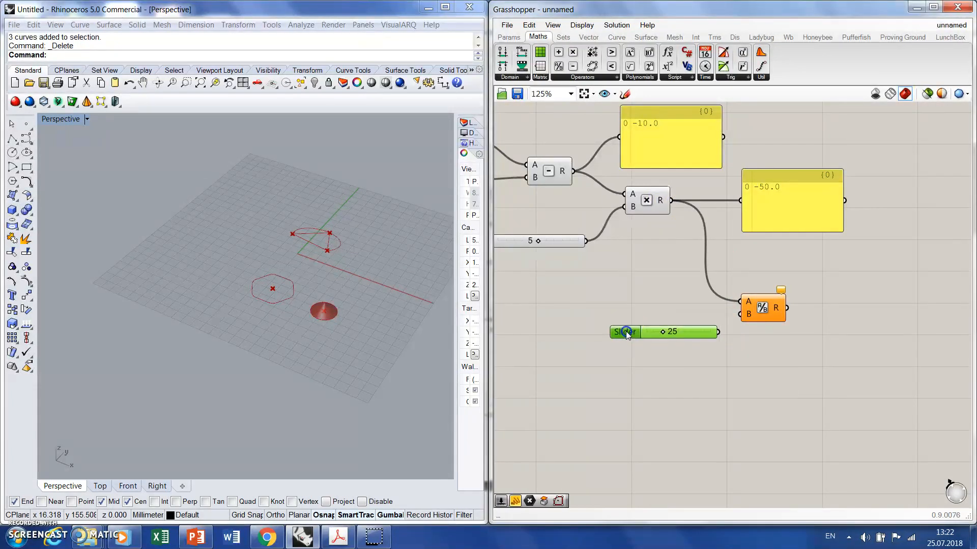
left_click_drag(714, 333, 740, 314)
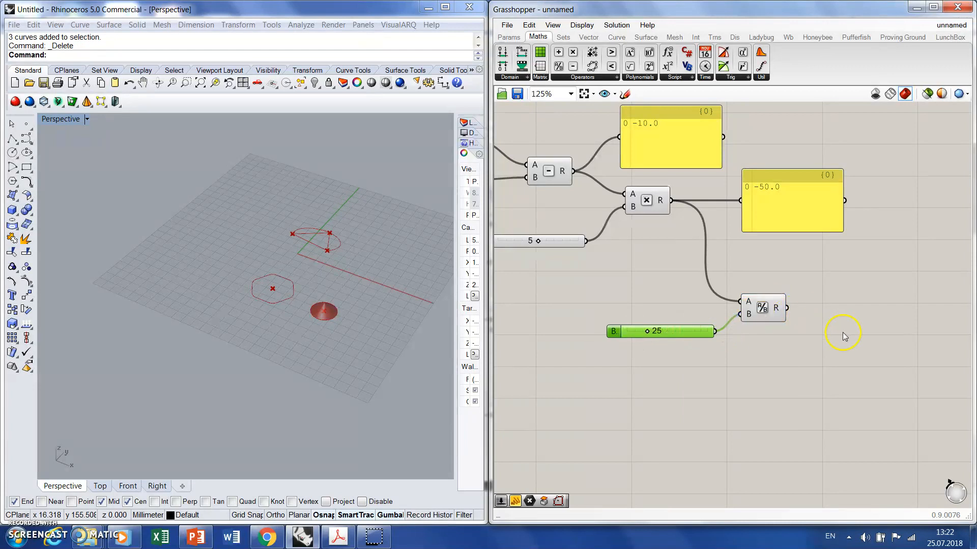
Add a third Panel beside the Division component and connect the division result R to it
left_click(865, 341)
double_click(865, 342)
type("panel")
key("Return")
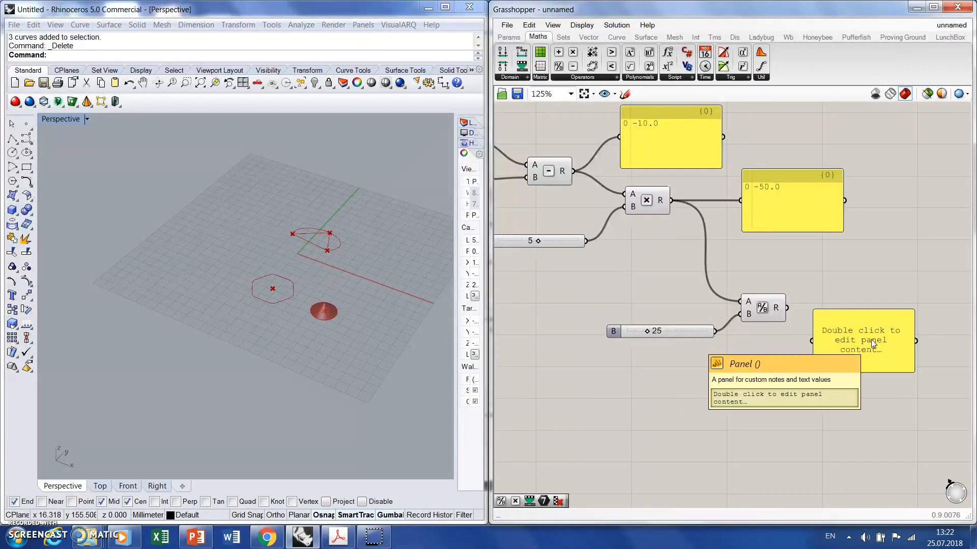
left_click_drag(787, 308, 866, 306)
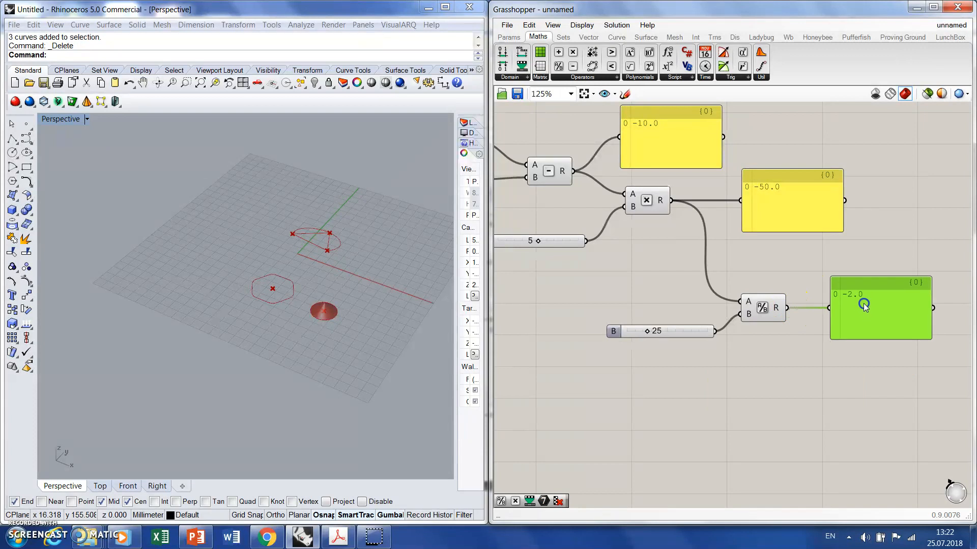
left_click(858, 346)
scroll(838, 324, "down", 5)
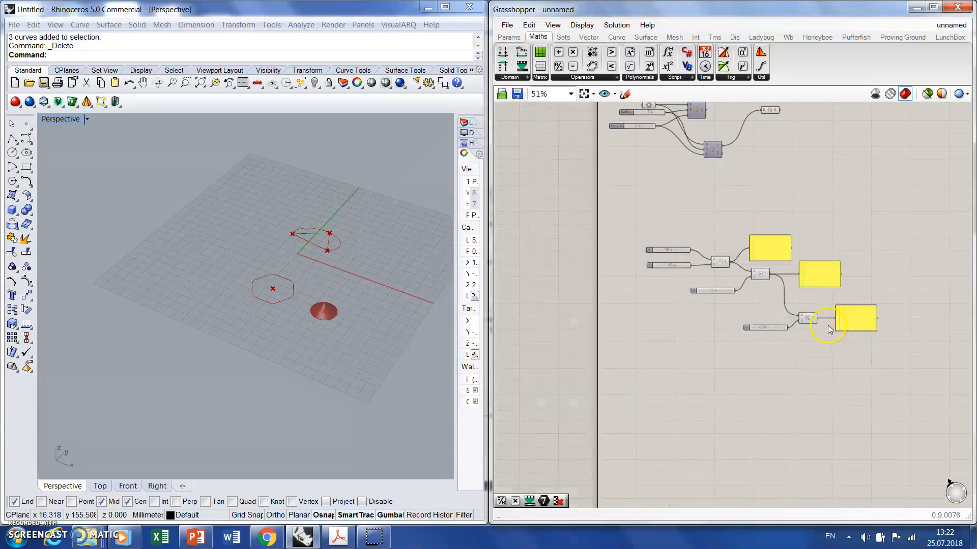
scroll(859, 309, "up", 2)
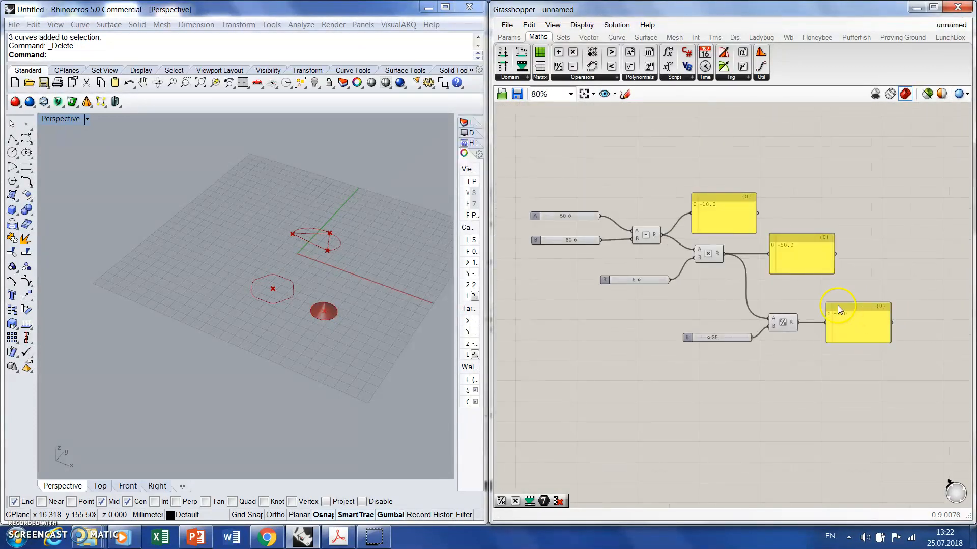
right_click(596, 196)
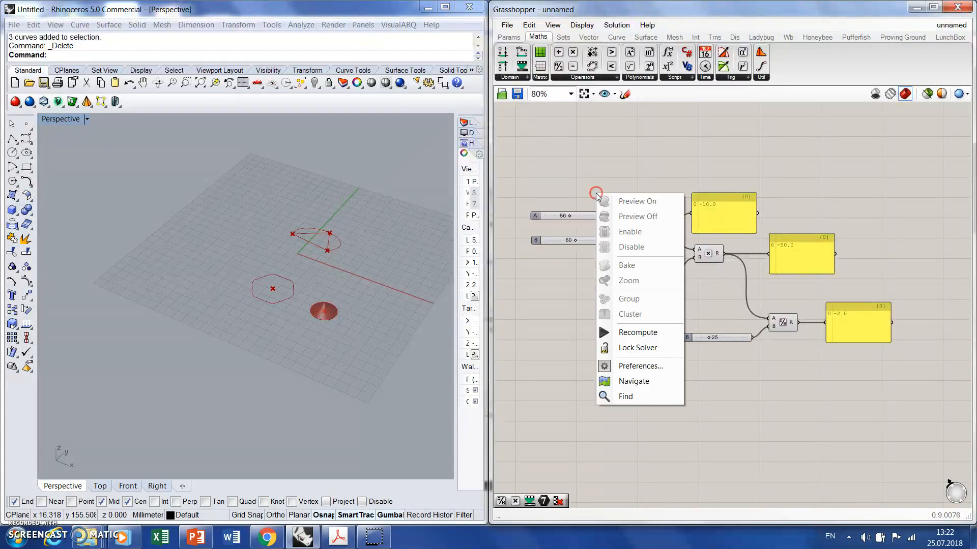
left_click(596, 132)
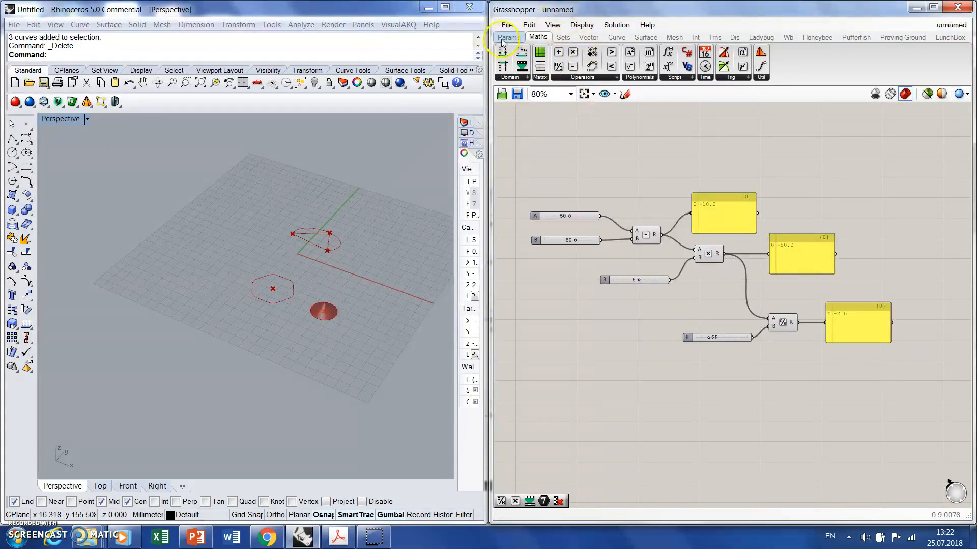
Add an empty, unconnected Panel in the free space below the slider set to 5
left_click(509, 36)
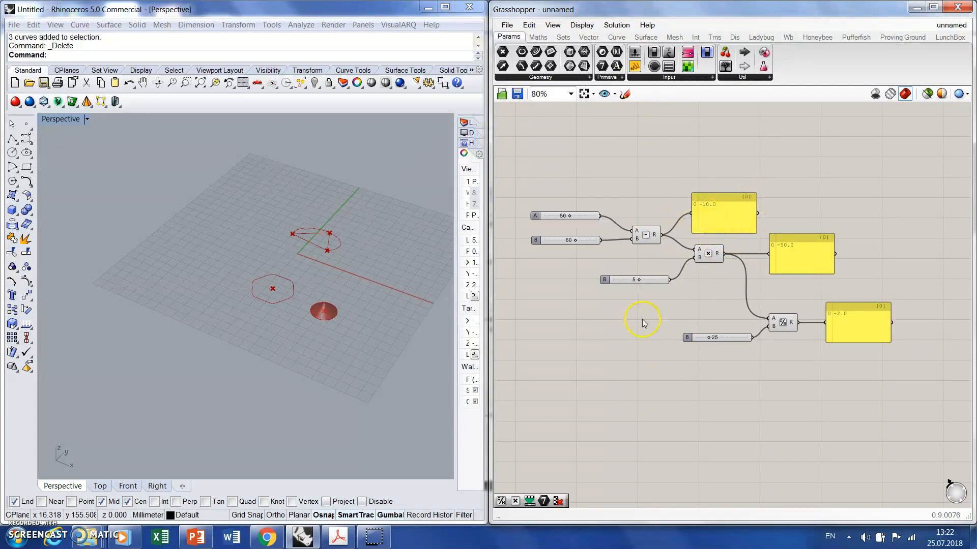
double_click(607, 358)
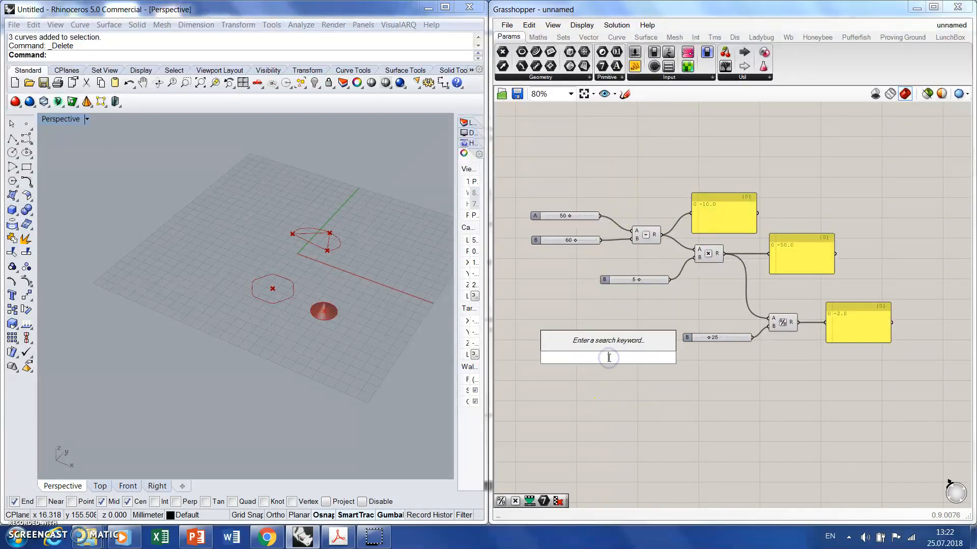
type("//")
key("Return")
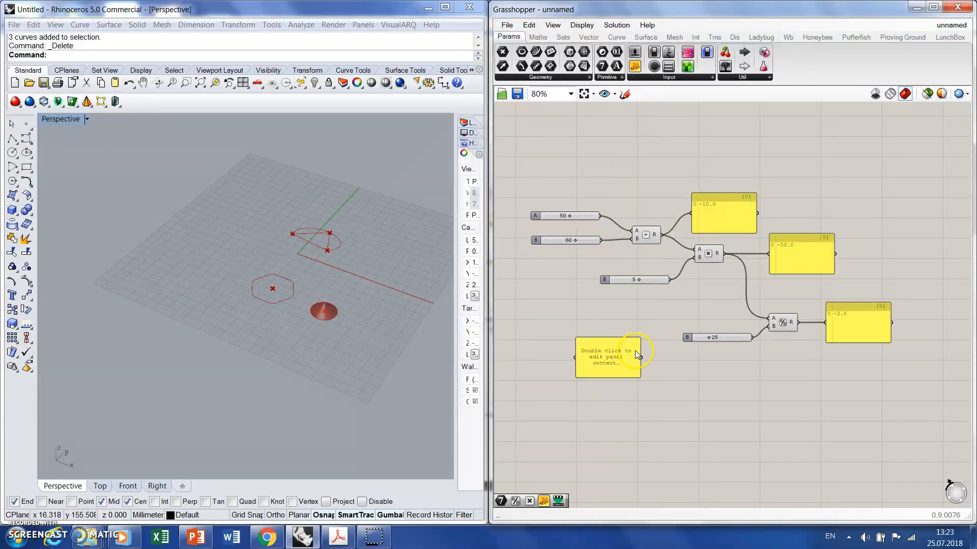
right_click(614, 351)
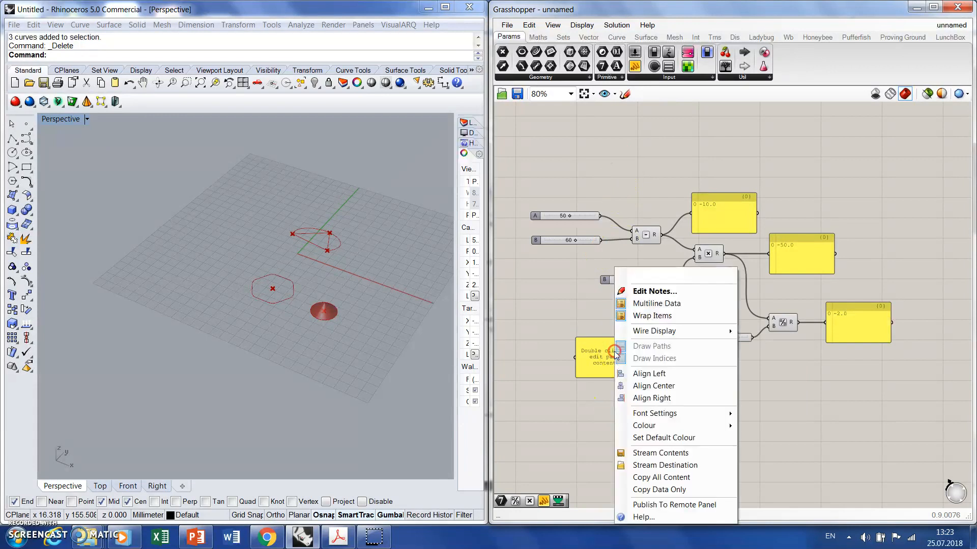
left_click(672, 304)
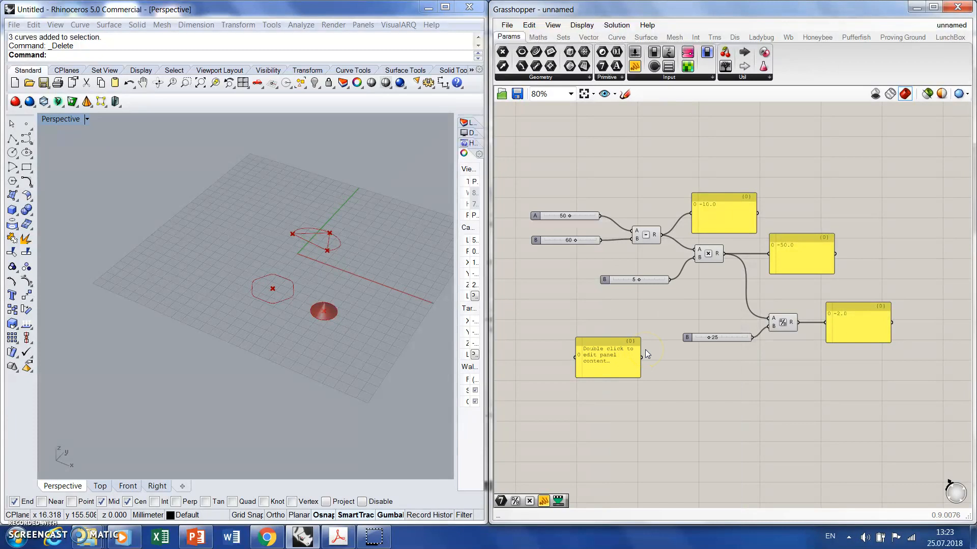
double_click(610, 350)
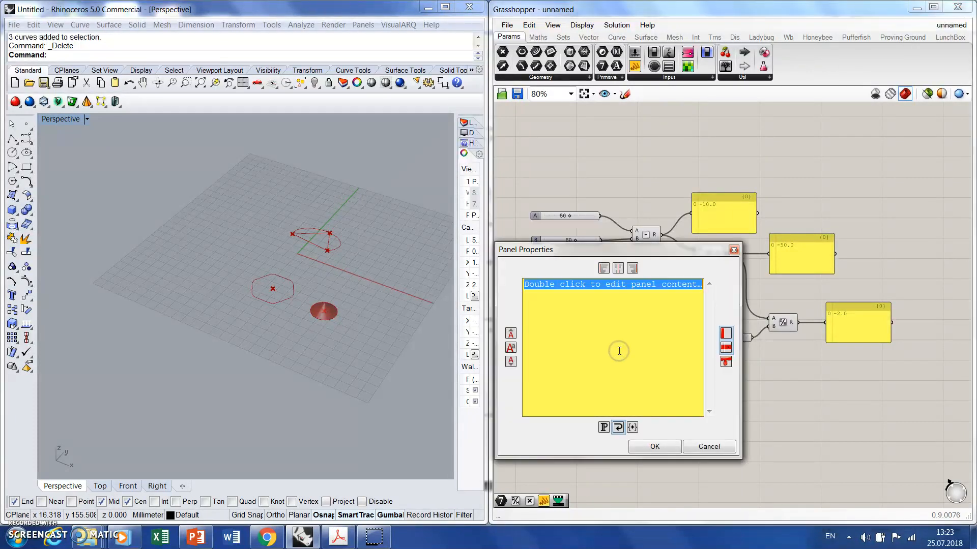
left_click(733, 249)
left_click(619, 358)
right_click(619, 358)
left_click(660, 302)
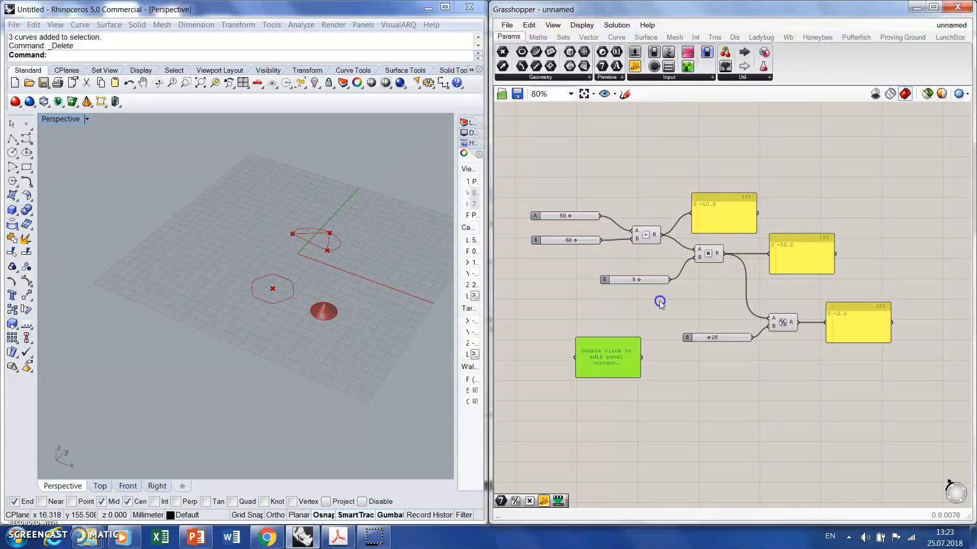
Fill the unconnected panel with the values 0.5, 20, 1.77, 1.89, 18 and 1.47 on separate lines
double_click(612, 361)
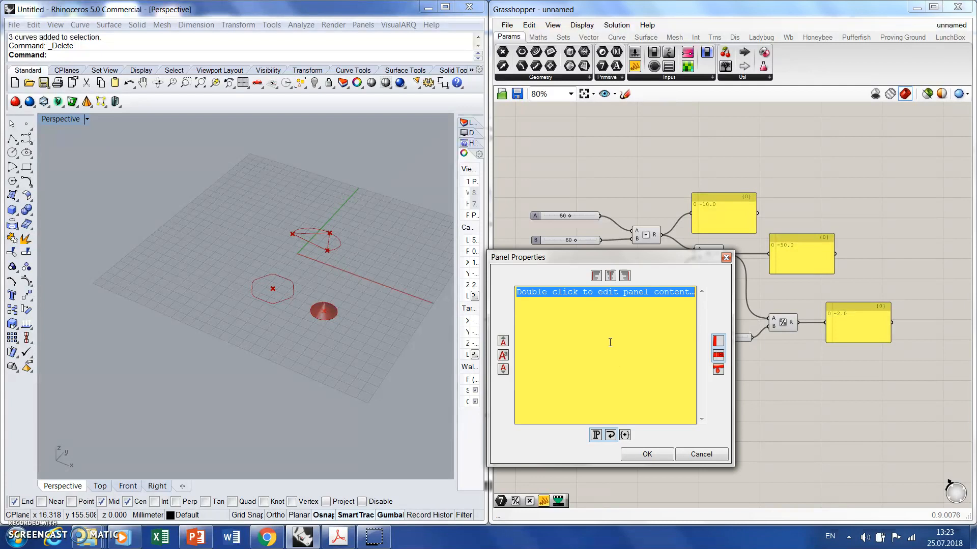
type("0.5 ")
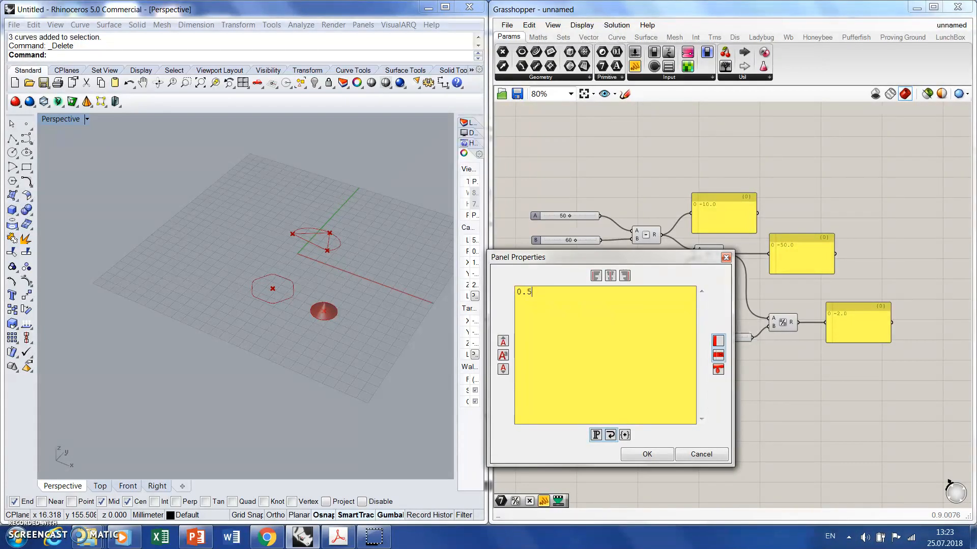
type("2")
left_click(647, 454)
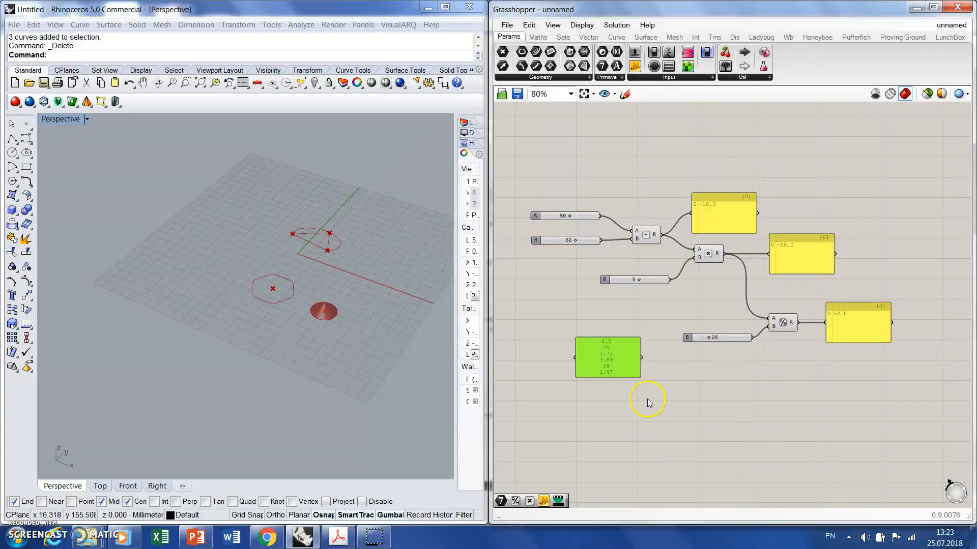
Turn off Multiline Data for the number panel and make the panel taller to fit all six entries
scroll(614, 341, "up", 3)
right_click(614, 341)
left_click(631, 301)
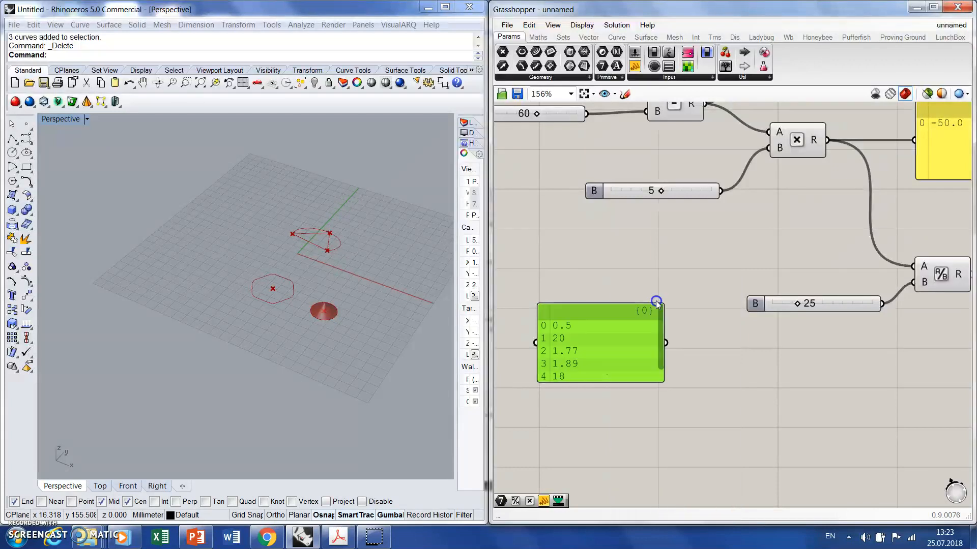
left_click_drag(645, 381, 643, 421)
left_click(763, 386)
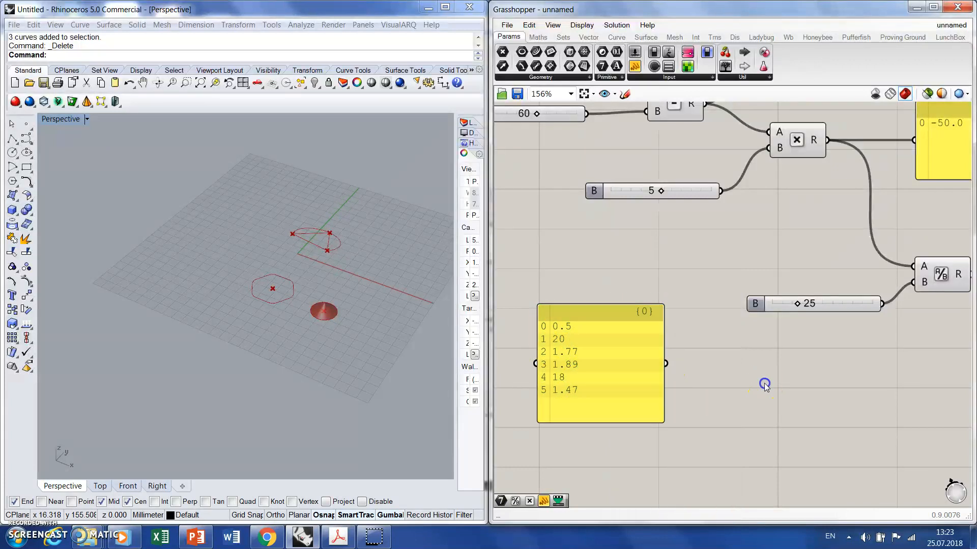
Reposition the number panel below the operator chain, place an Integer parameter beside it and feed the panel into it
scroll(656, 270, "down", 2)
left_click_drag(634, 313, 617, 352)
left_click(707, 361)
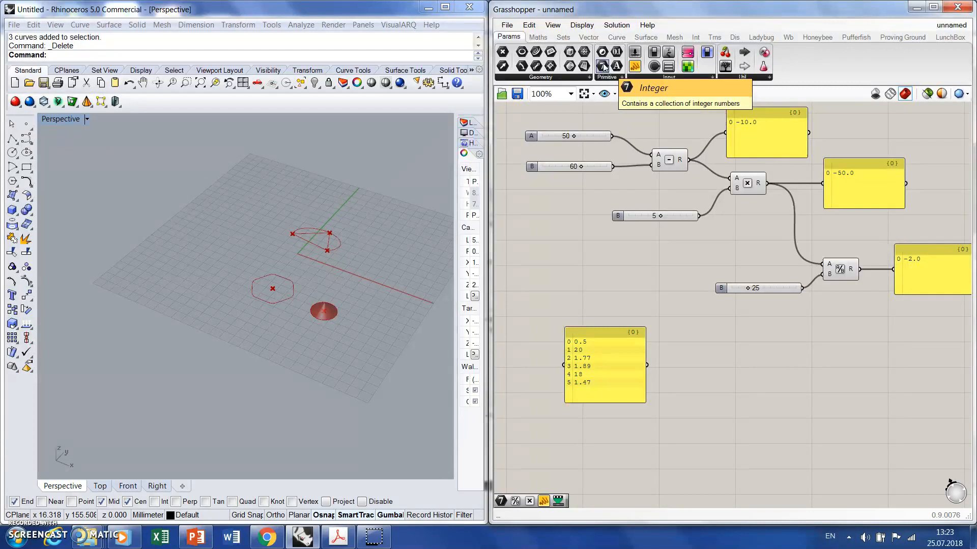
left_click_drag(604, 66, 691, 364)
Add a new Panel beside the Integer parameter, connect the integer output to it and enlarge it to fit the list
double_click(763, 365)
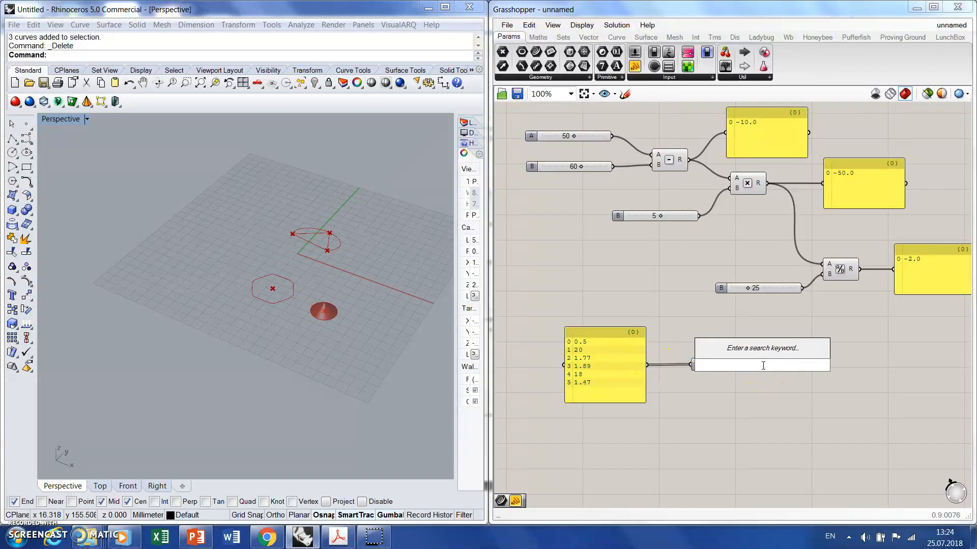
type("//")
key("Return")
left_click_drag(764, 366, 784, 366)
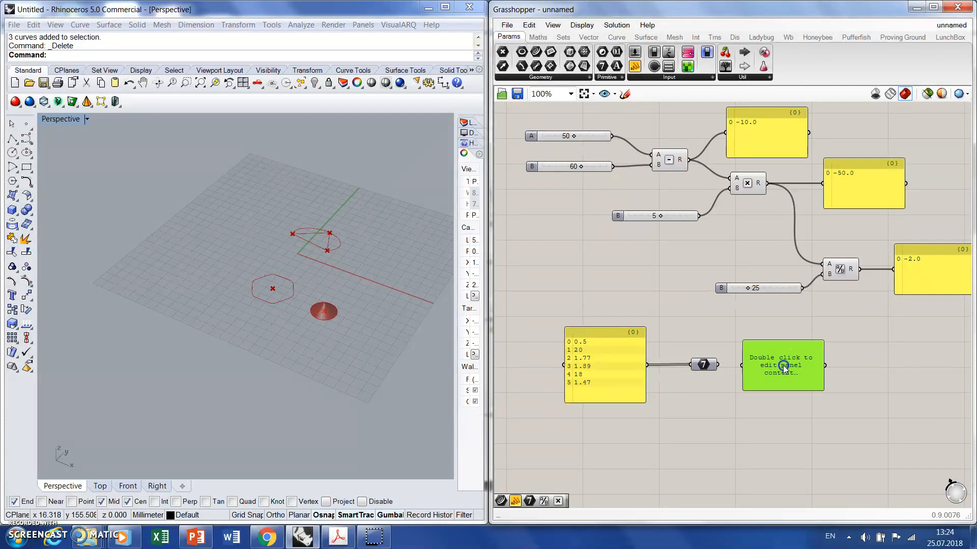
left_click_drag(716, 365, 766, 320)
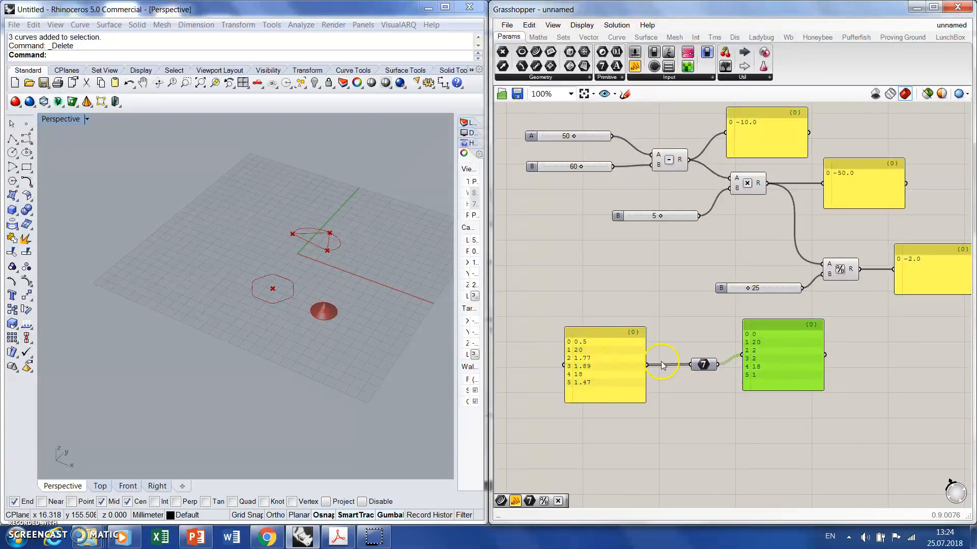
Change the fourth entry of the number panel to 4.89 and the sixth entry to 1.57
double_click(613, 366)
left_click(592, 353)
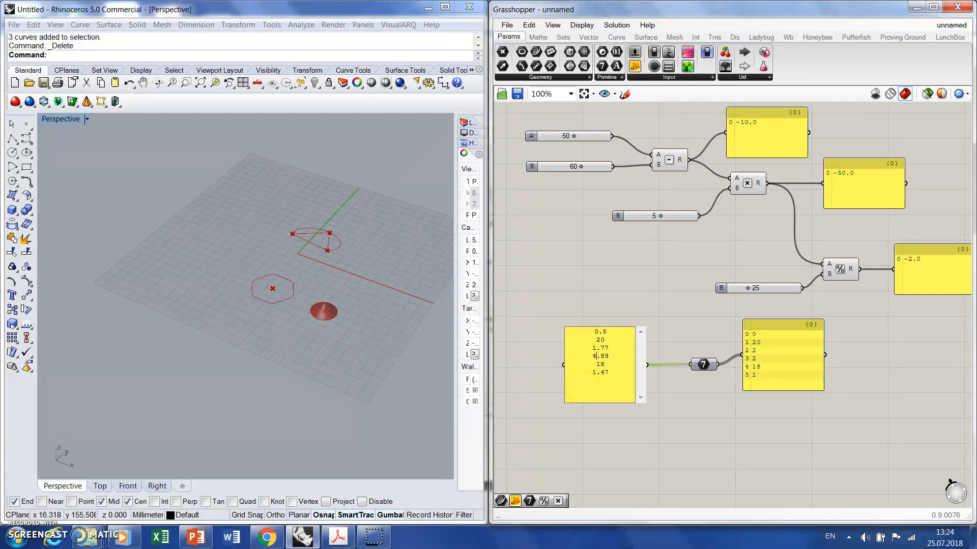
left_click(601, 449)
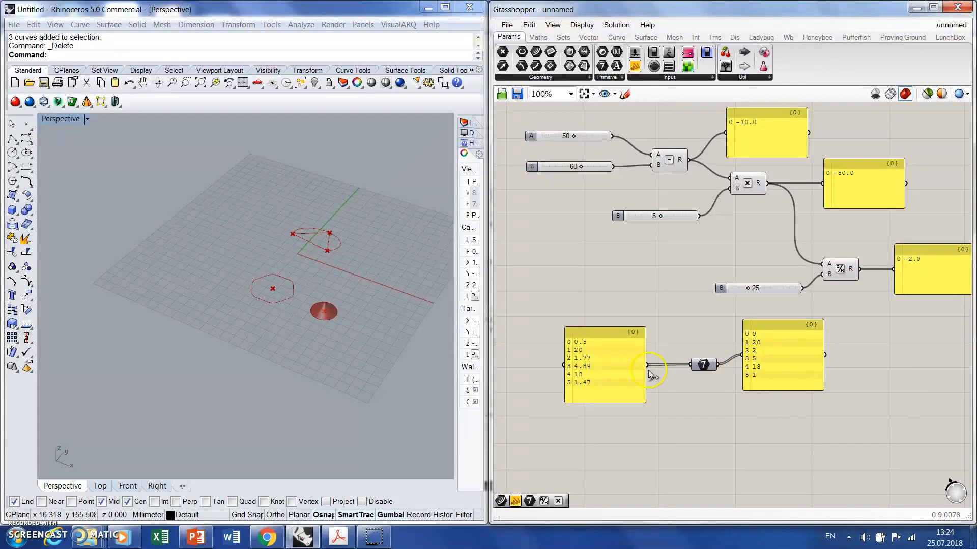
double_click(605, 384)
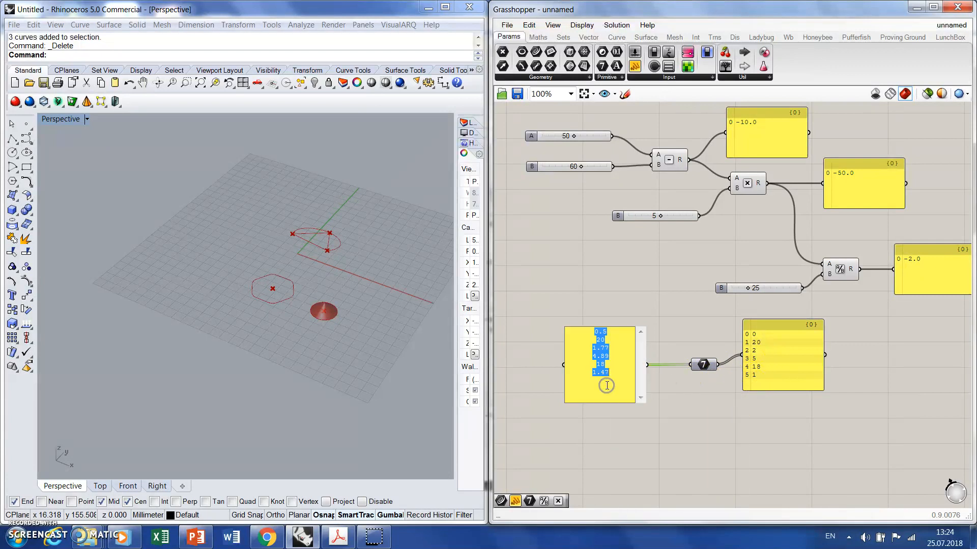
left_click(606, 374)
key("BackSpace")
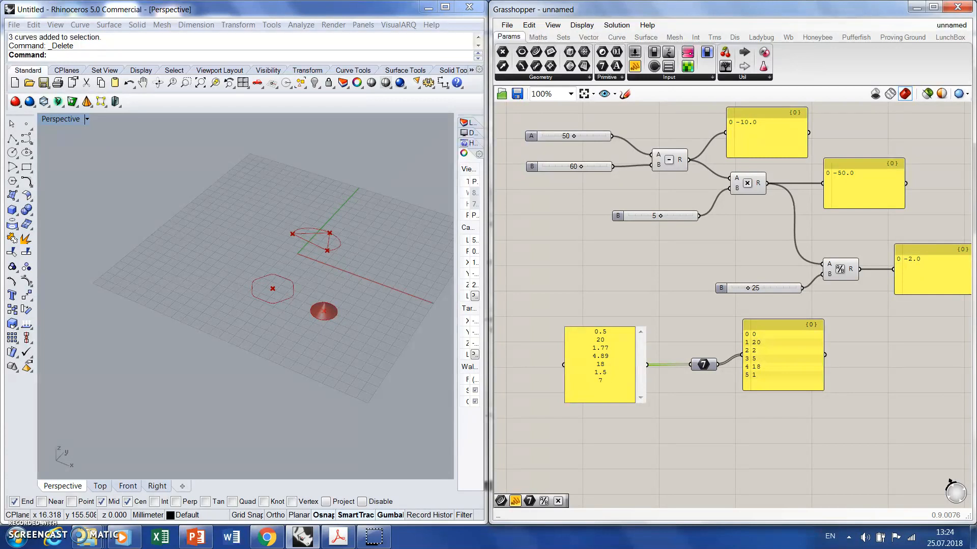
left_click(660, 421)
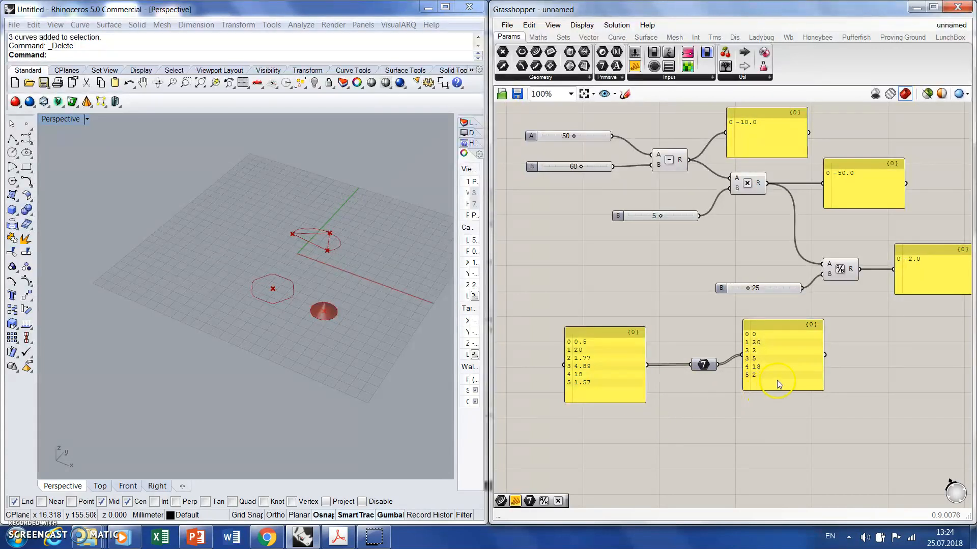
Move the integer result panel slightly so that it lines up with the Integer parameter
left_click_drag(801, 365, 810, 374)
left_click(771, 436)
left_click(750, 399)
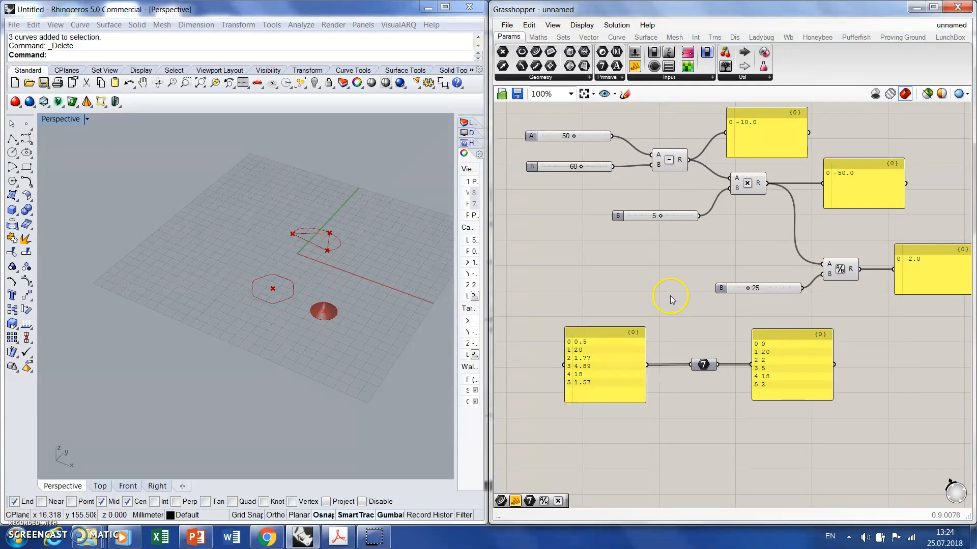
Draw a closed control point curve through six points in Rhino's Perspective viewport, near the grid's far corner
scroll(585, 198, "down", 3)
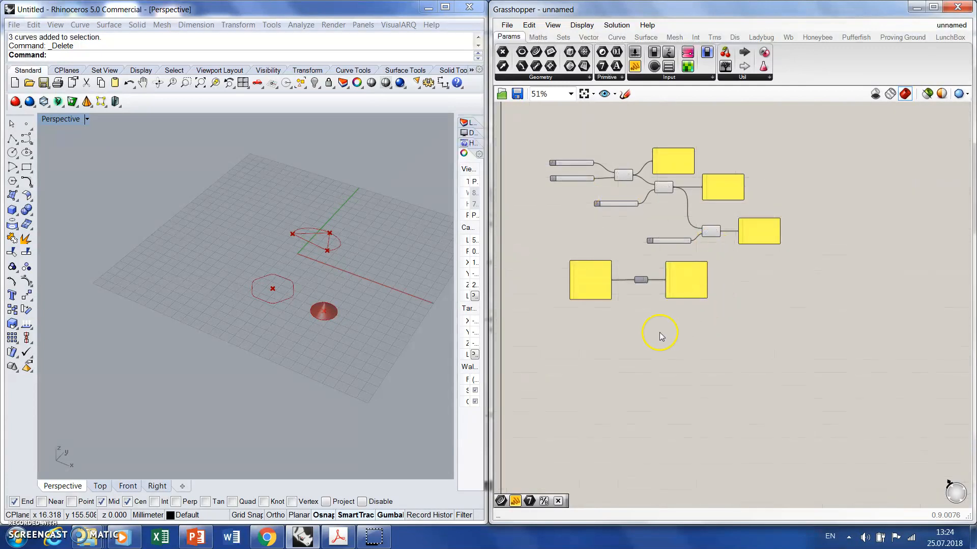
scroll(541, 276, "up", 1)
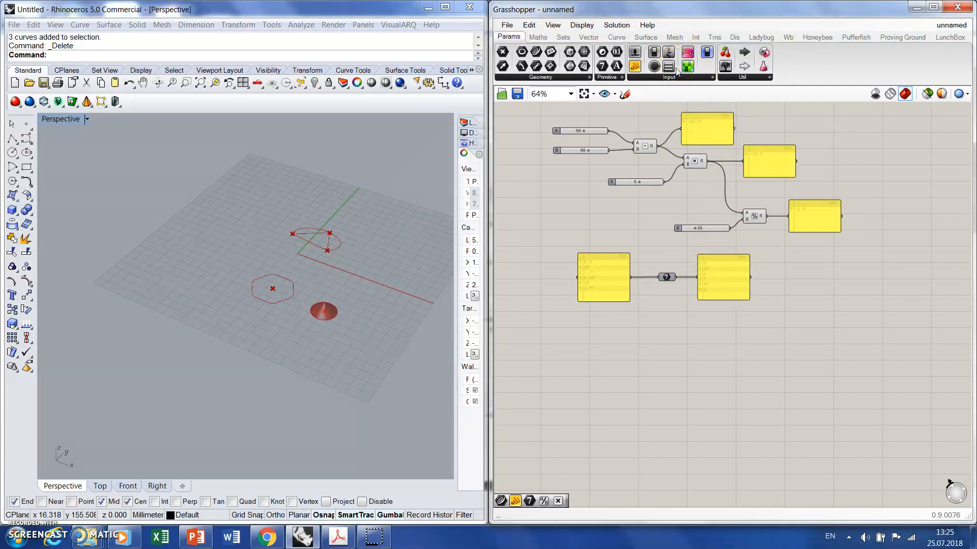
right_click_drag(185, 247, 159, 179)
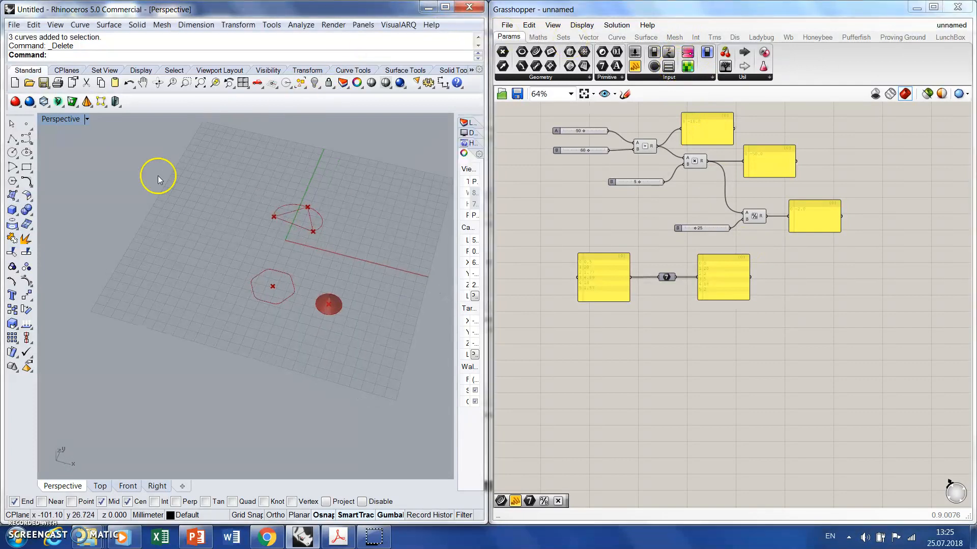
left_click(26, 138)
left_click(178, 171)
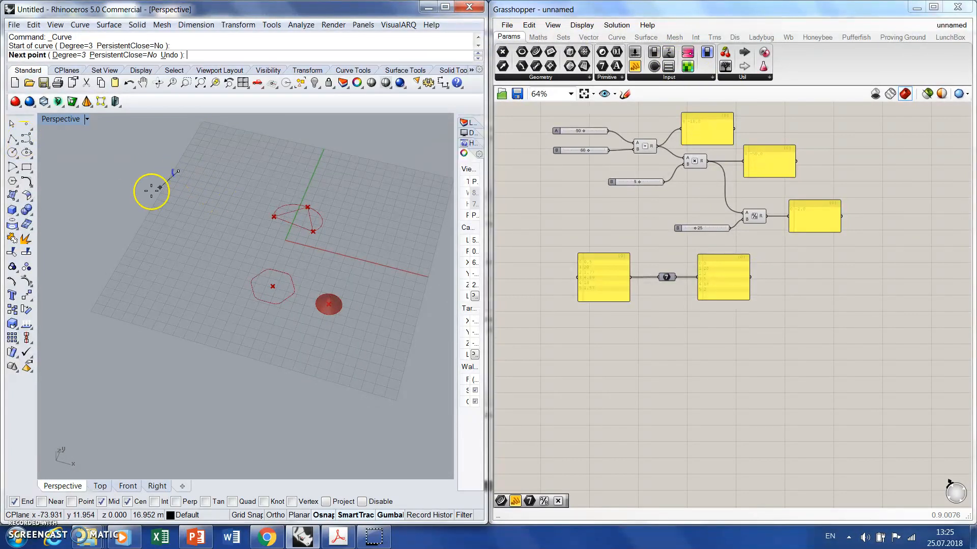
left_click(141, 192)
left_click(134, 238)
left_click(210, 228)
left_click(246, 147)
left_click(210, 134)
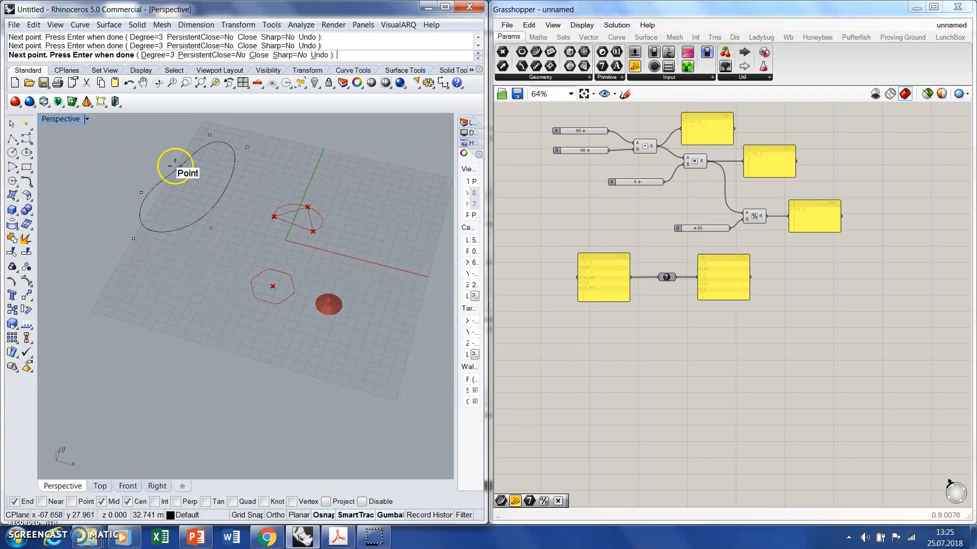
left_click(175, 165)
Draw a second closed control point curve with seven points, partly overlapping the first one
left_click(26, 139)
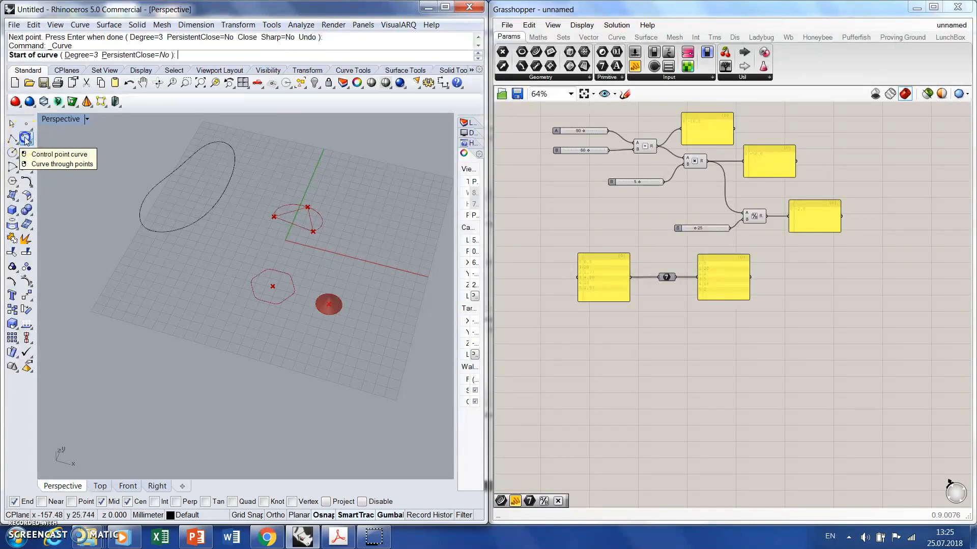
left_click(258, 137)
left_click(218, 158)
left_click(196, 185)
left_click(202, 240)
left_click(234, 223)
left_click(258, 194)
left_click(272, 163)
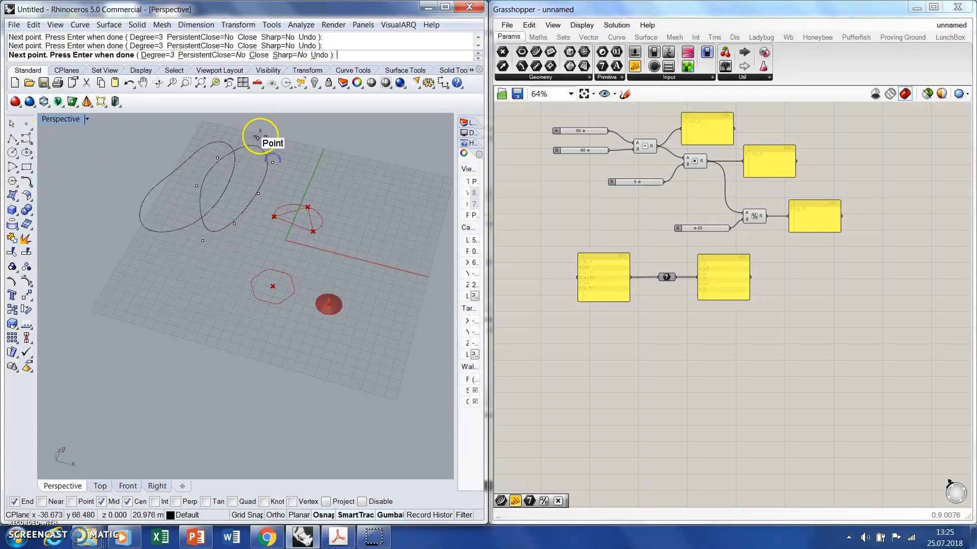
left_click(257, 137)
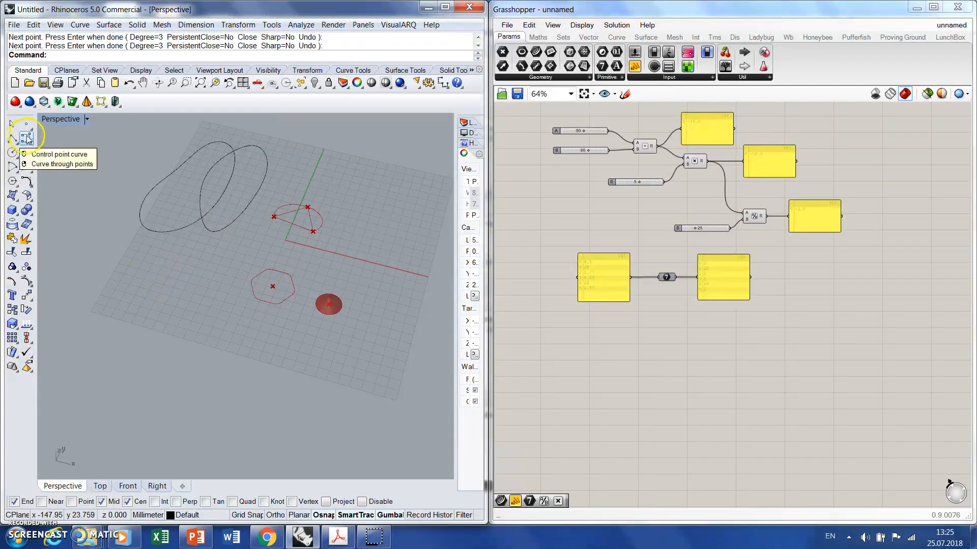
Draw a third closed control point curve that overlaps the lower parts of the first two curves
left_click(26, 138)
left_click(157, 284)
left_click(159, 239)
left_click(163, 211)
left_click(187, 198)
left_click(212, 198)
left_click(225, 222)
left_click(232, 245)
left_click(221, 265)
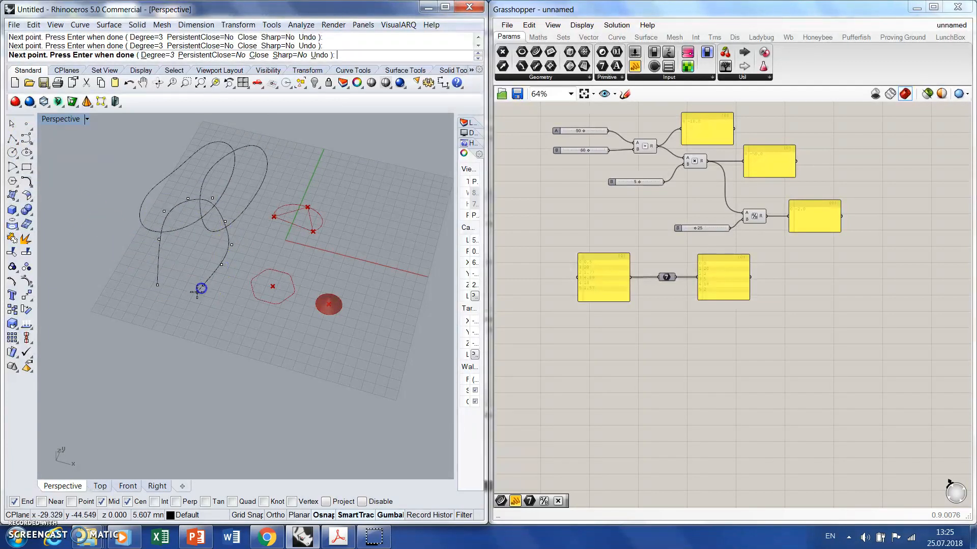
left_click(158, 284)
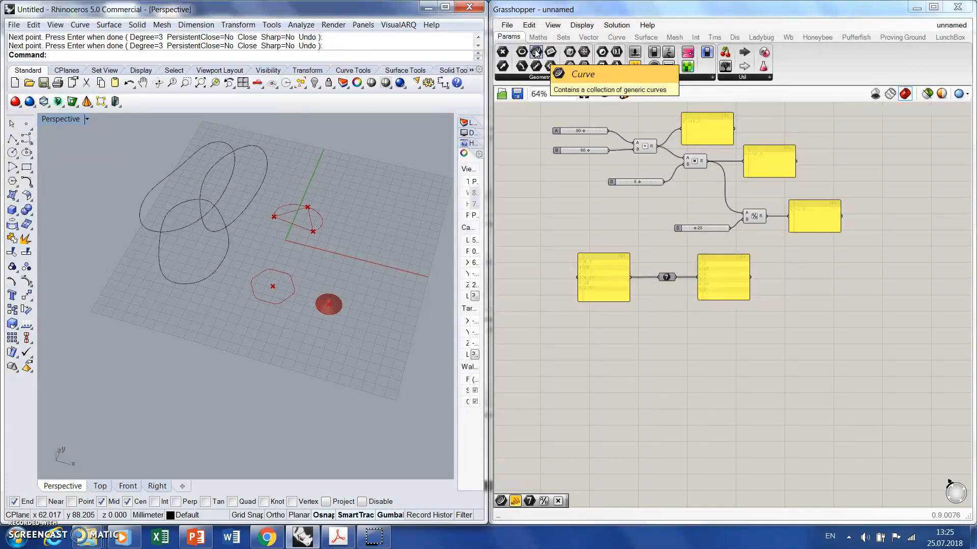
Place a Curve parameter in the free canvas space below the integer example and stack two copies beneath it
left_click_drag(536, 53, 659, 366)
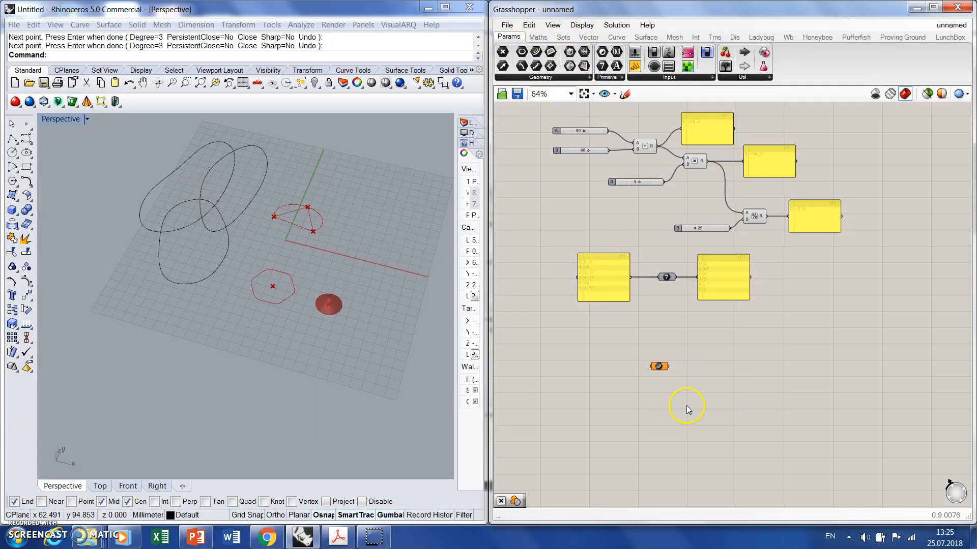
left_click_drag(674, 375, 627, 345)
key("ctrl+c")
key("ctrl+v")
key("ctrl+v")
left_click(660, 372)
left_click_drag(664, 373, 659, 390)
Reference the first drawn closed curve in the top Curve parameter and the second one in the middle Curve parameter
right_click(660, 367)
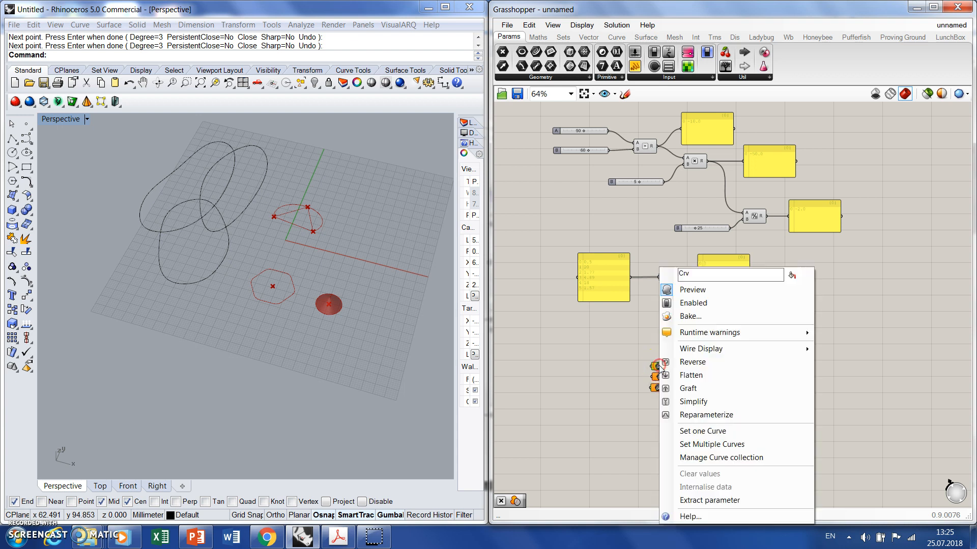
left_click(702, 432)
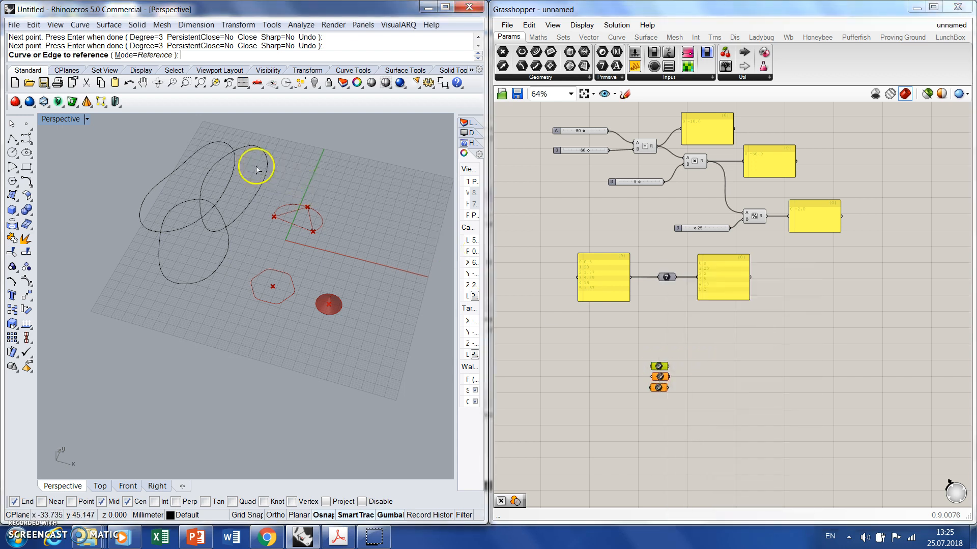
left_click(219, 145)
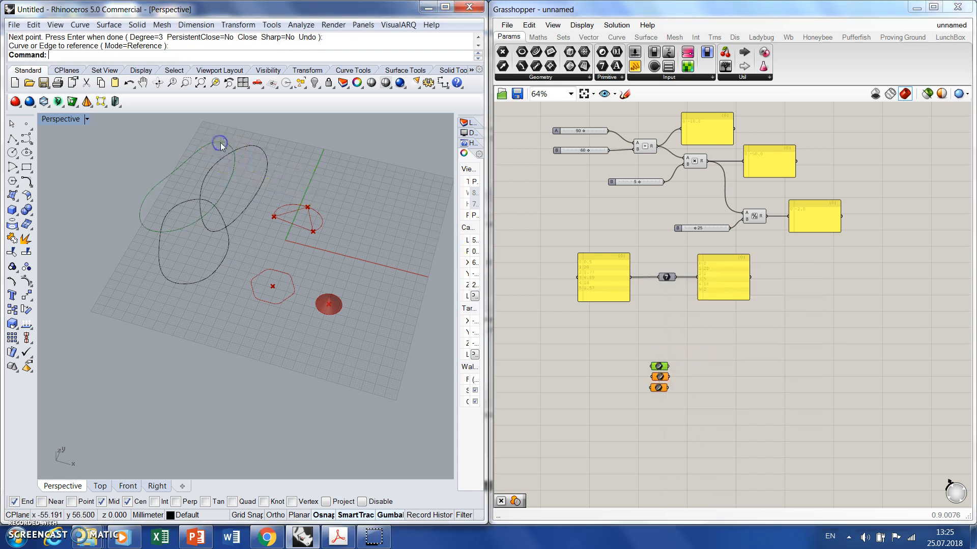
right_click(660, 377)
left_click(717, 432)
left_click(263, 181)
Replace the bottom Curve parameter of the stack with a new Curve parameter in the same spot
left_click(657, 388)
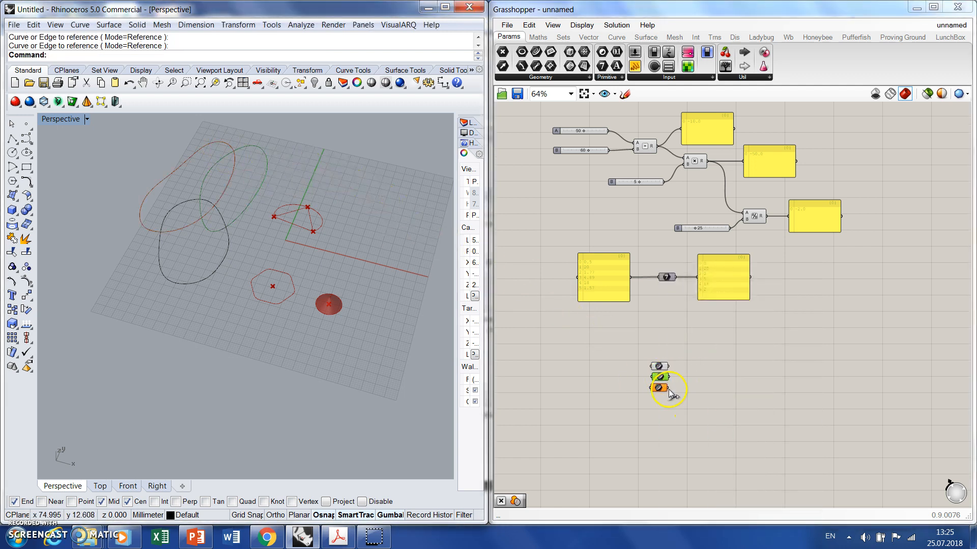
right_click(657, 388)
left_click(660, 390)
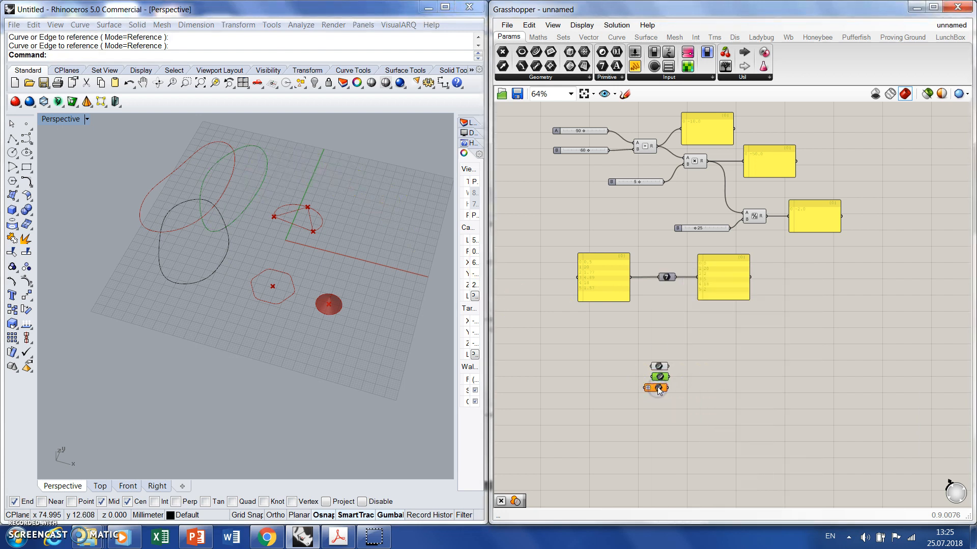
key("Delete")
key("ctrl+z")
left_click(658, 389)
key("Delete")
left_click_drag(536, 52, 659, 389)
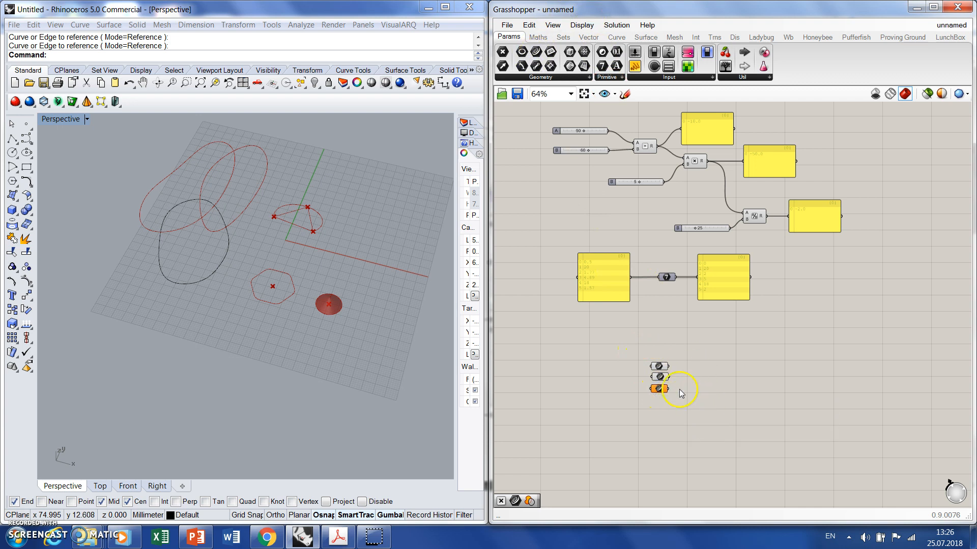
Reference the third drawn closed curve as the single curve of the bottom Curve parameter
right_click(659, 389)
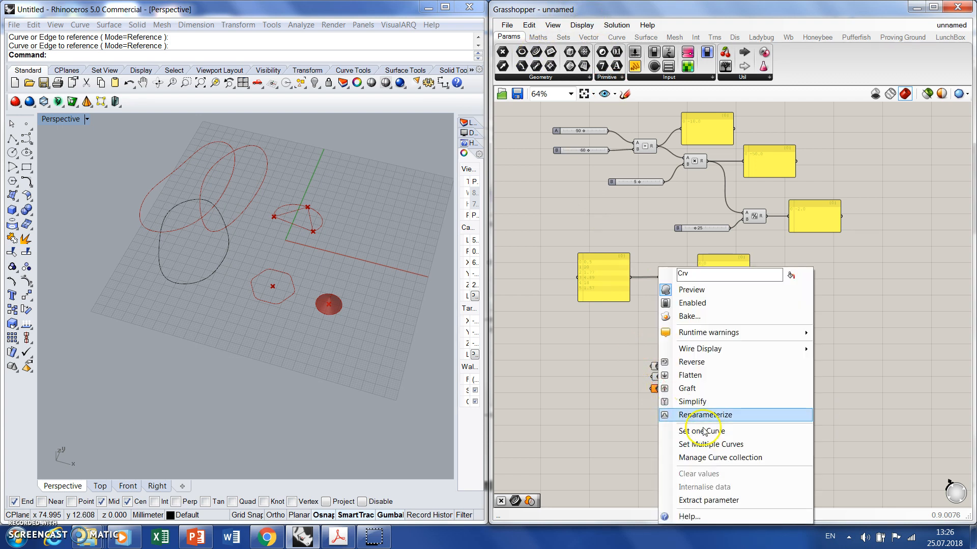
left_click(704, 431)
left_click(203, 275)
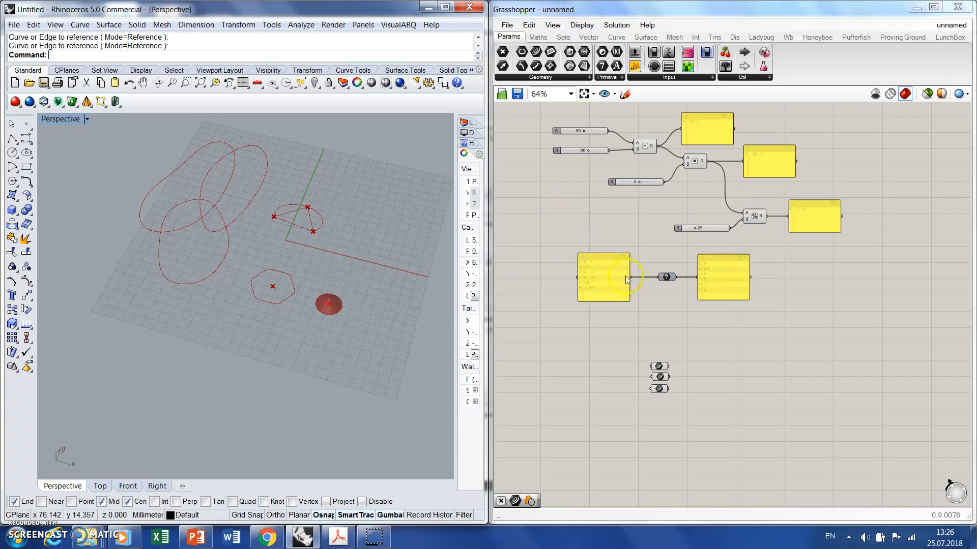
Place Region Difference, Region Union and Region Intersection components beside the stack of Curve parameters
left_click(695, 36)
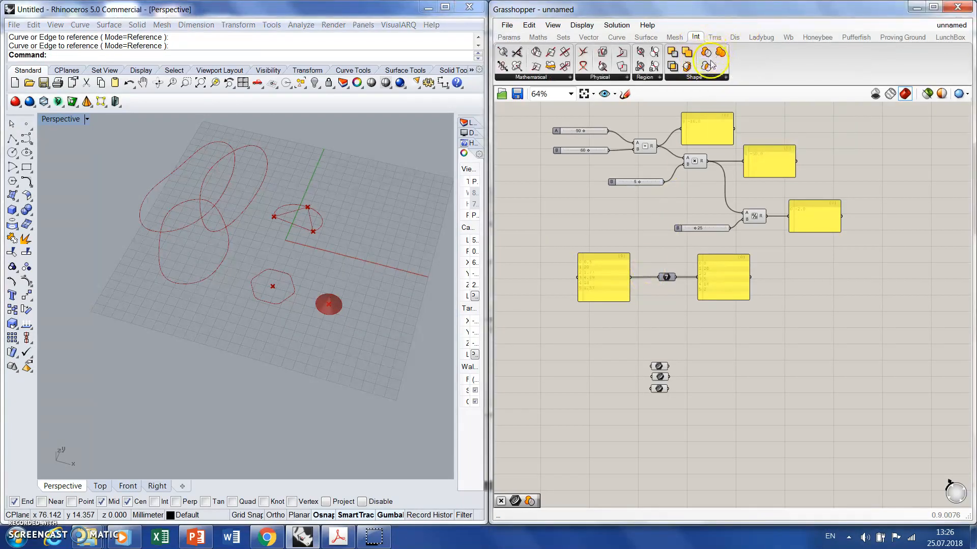
left_click_drag(710, 54, 741, 337)
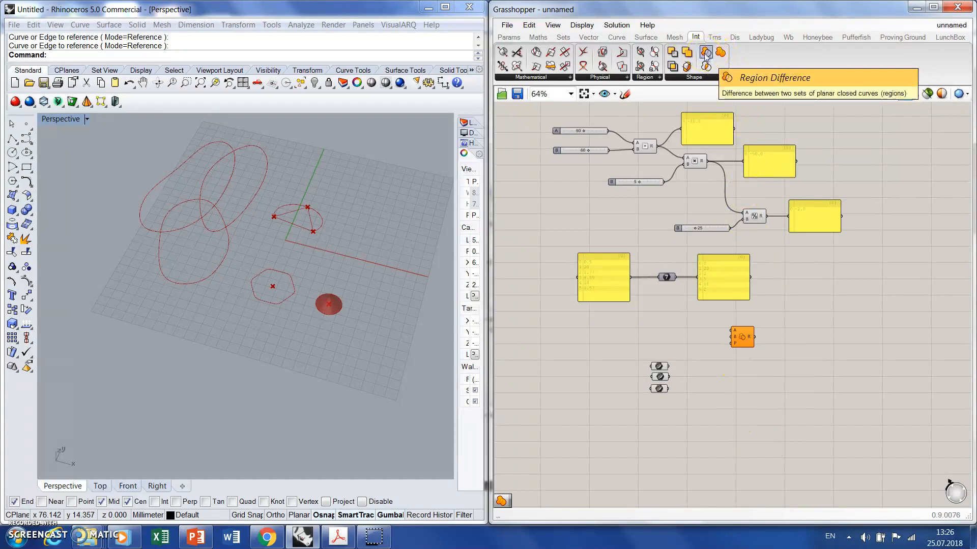
left_click_drag(721, 54, 741, 362)
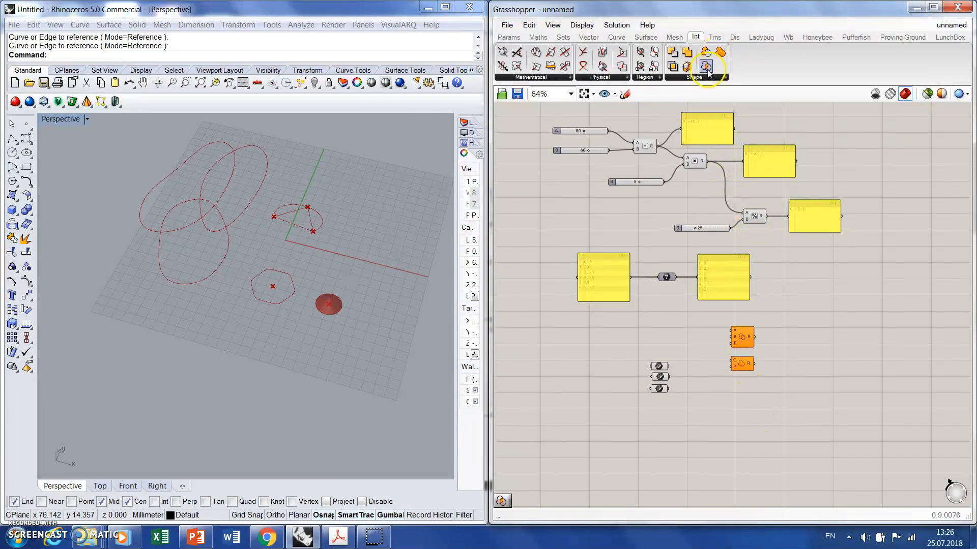
left_click_drag(706, 67, 742, 400)
Space the region components vertically as Difference, Intersection, Union, and nudge the bottom Curve parameter slightly to the right
scroll(719, 448, "up", 3)
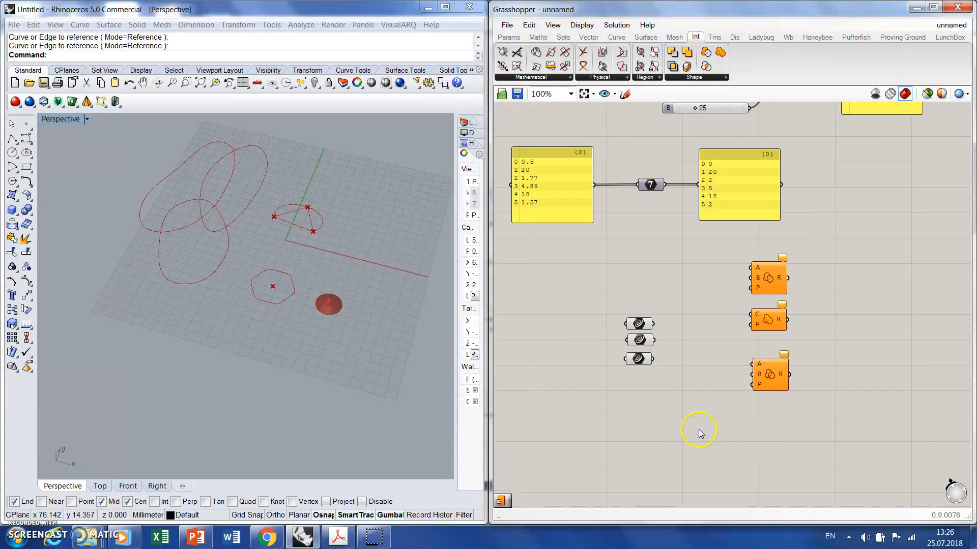
left_click_drag(767, 322, 776, 438)
left_click_drag(763, 278, 762, 306)
left_click(776, 399)
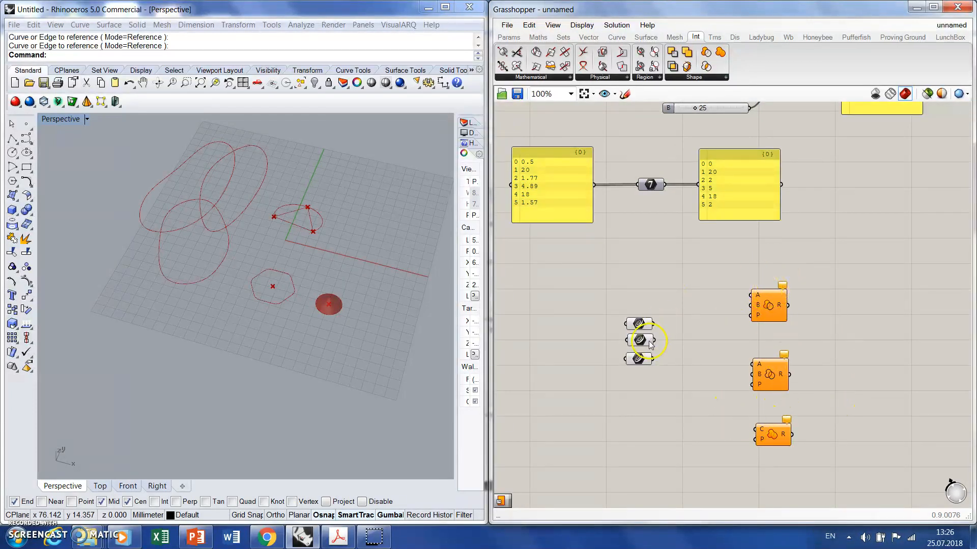
left_click_drag(638, 359, 643, 359)
Wire the top Curve parameter to input A and the middle one to input B of Region Difference
left_click(606, 329)
left_click(639, 340)
left_click(286, 227)
left_click(643, 360)
left_click(680, 320)
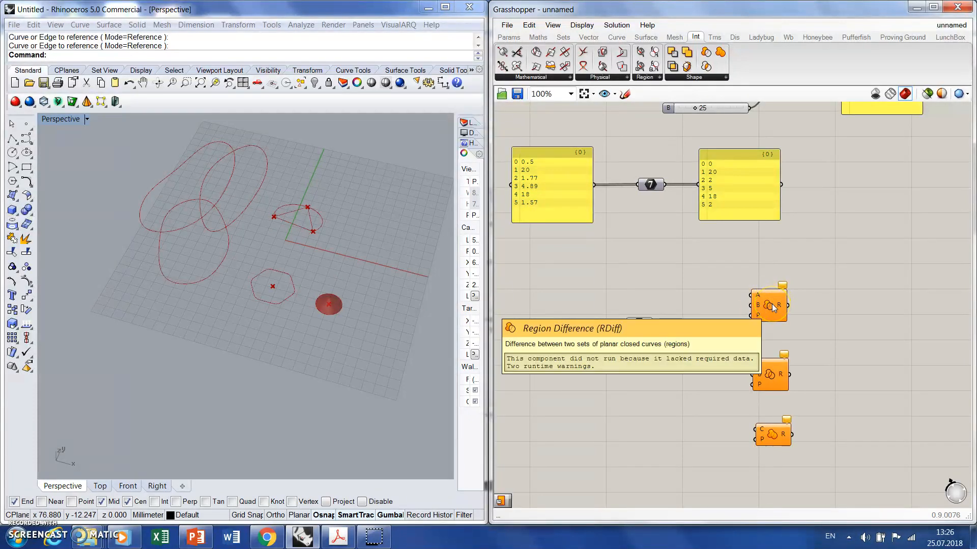
left_click_drag(654, 324, 747, 297)
left_click_drag(748, 298, 752, 295)
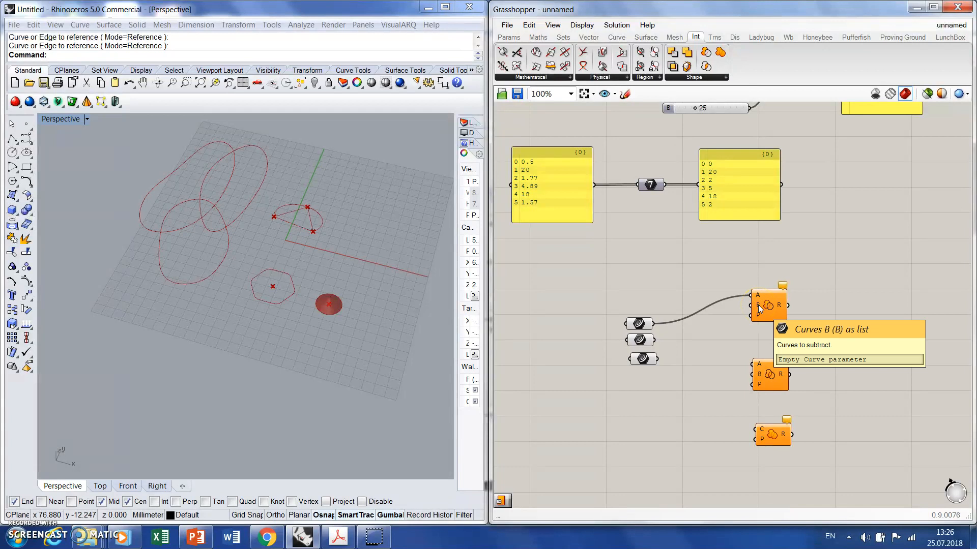
left_click_drag(654, 339, 750, 308)
left_click(712, 350)
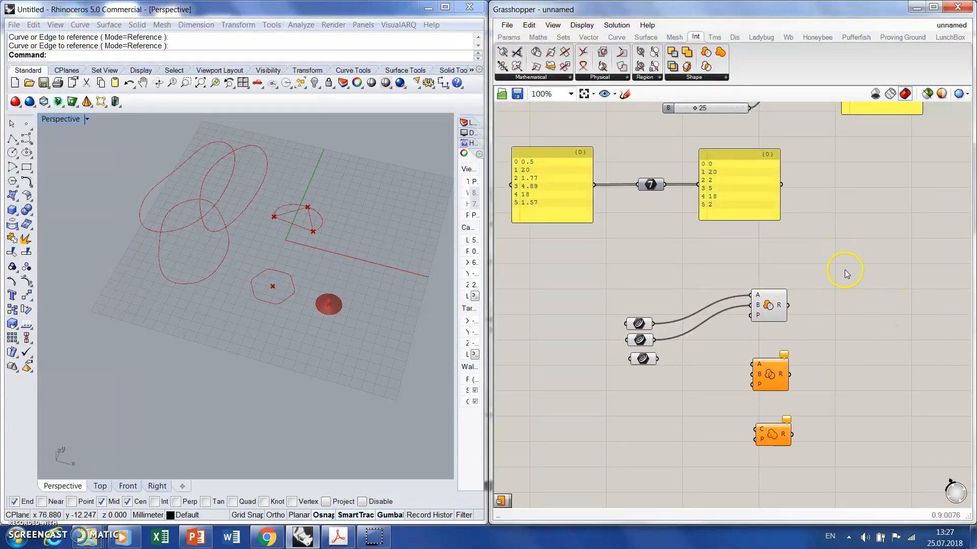
Add a Boundary Surfaces component and feed it the Region Difference result
left_click(646, 38)
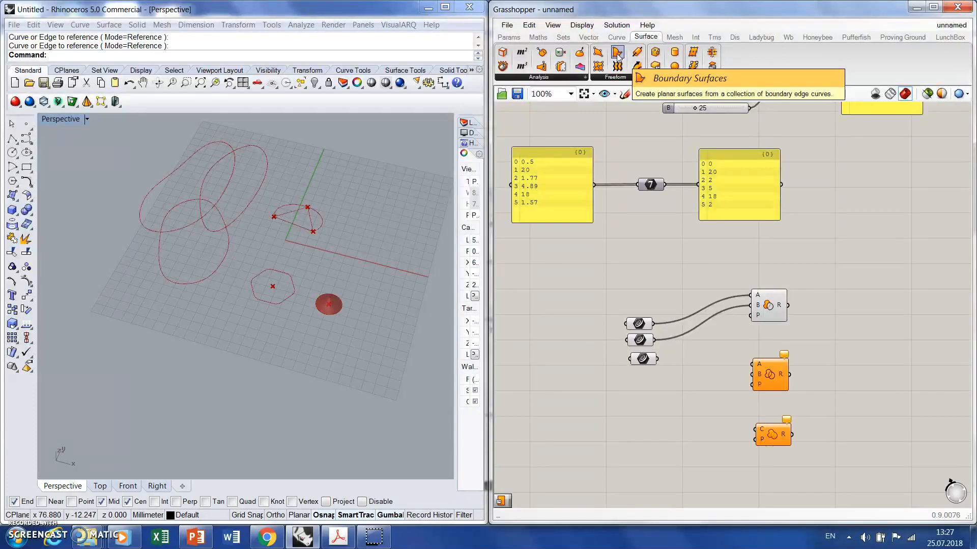
left_click_drag(617, 52, 868, 305)
left_click_drag(783, 305, 855, 306)
left_click(205, 171)
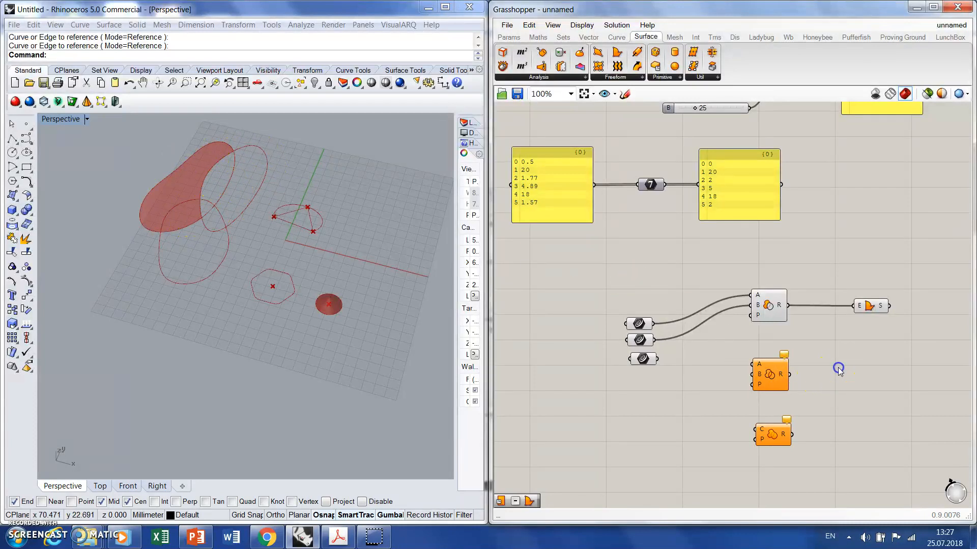
Place two more Boundary Surfaces components, one beside Region Intersection and one beside Region Union
left_click(616, 53)
left_click(879, 374)
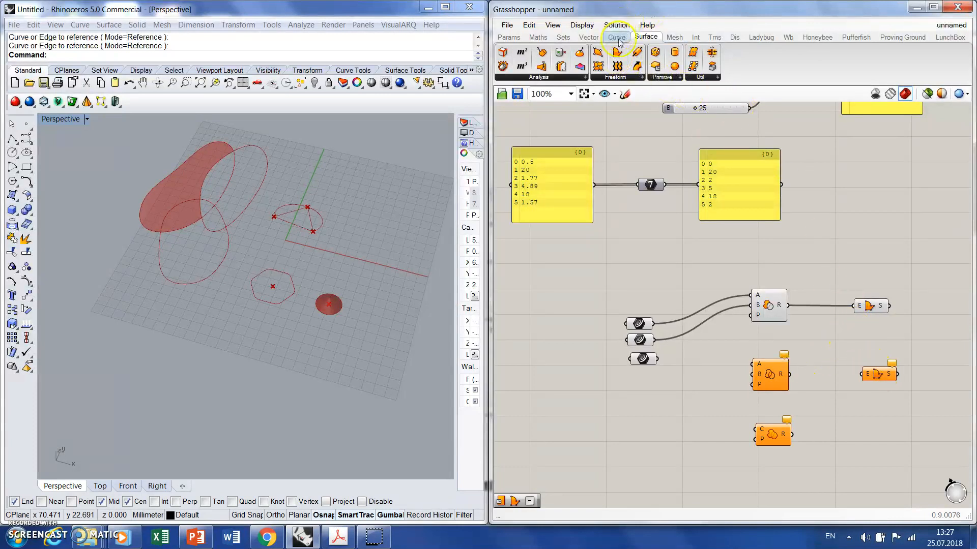
left_click(889, 441)
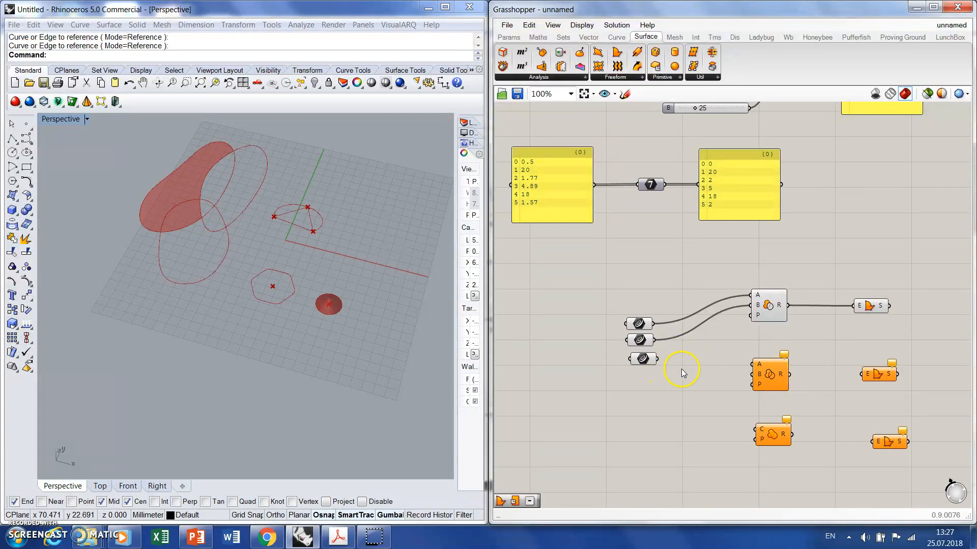
Wire the middle and bottom Curve parameters to A and B of Region Intersection, and its result to the second Boundary Surfaces component
left_click_drag(656, 340, 753, 364)
left_click_drag(657, 359, 753, 374)
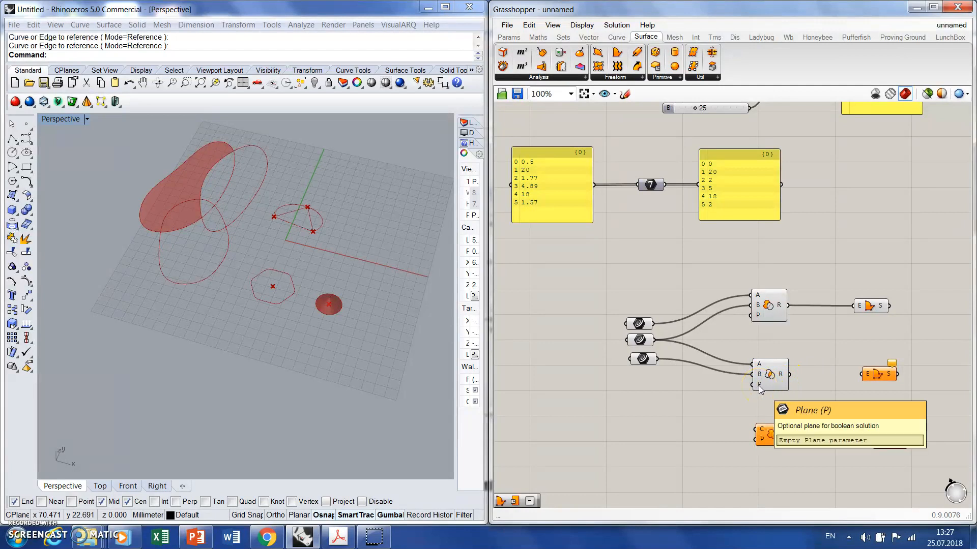
left_click_drag(790, 374, 867, 374)
left_click(878, 374)
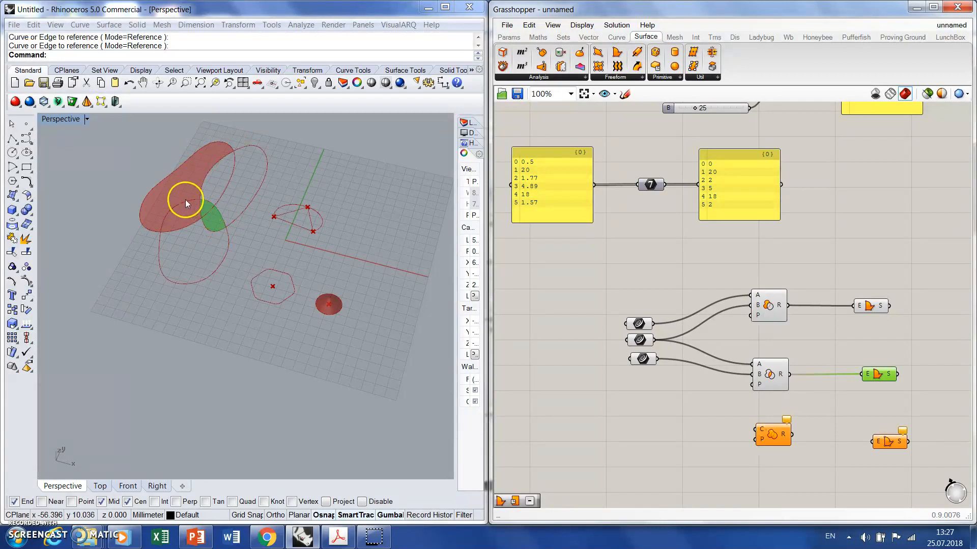
left_click(853, 340)
Turn off the preview of the Region Difference's Boundary Surfaces component and highlight the intersection surface
middle_click(875, 305)
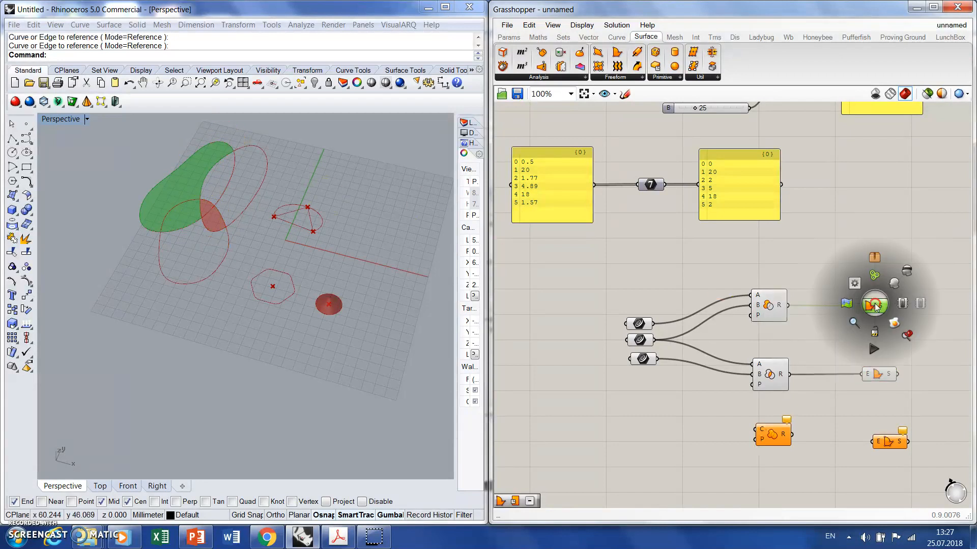
left_click(907, 269)
left_click(908, 244)
left_click(889, 376)
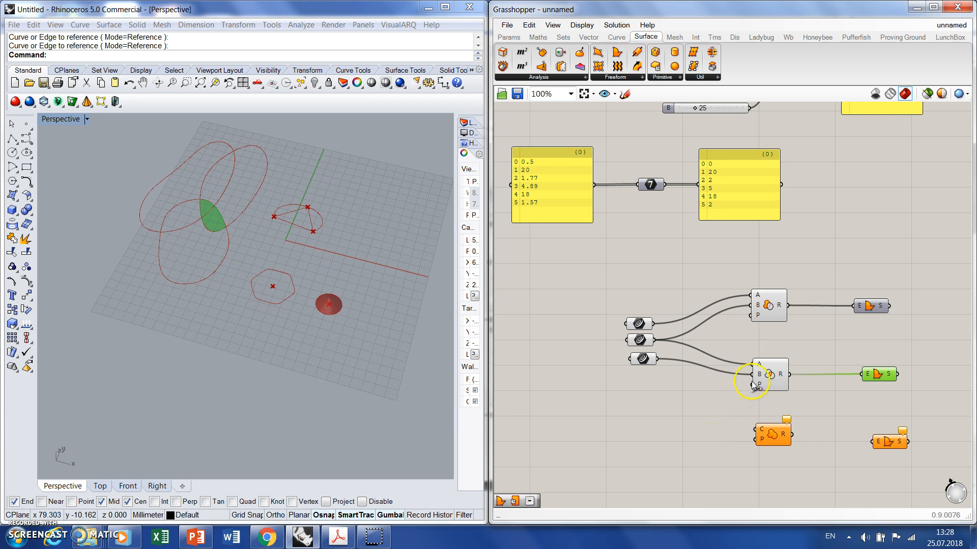
left_click(764, 432)
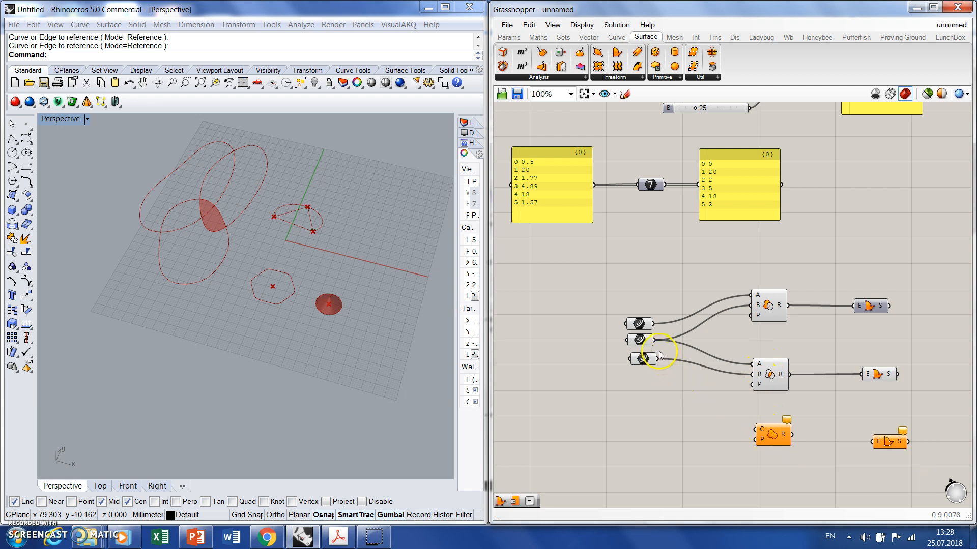
Wire both the middle and bottom Curve parameters to input C of Region Union, and its result to the third Boundary Surfaces component
left_click_drag(655, 340, 757, 428)
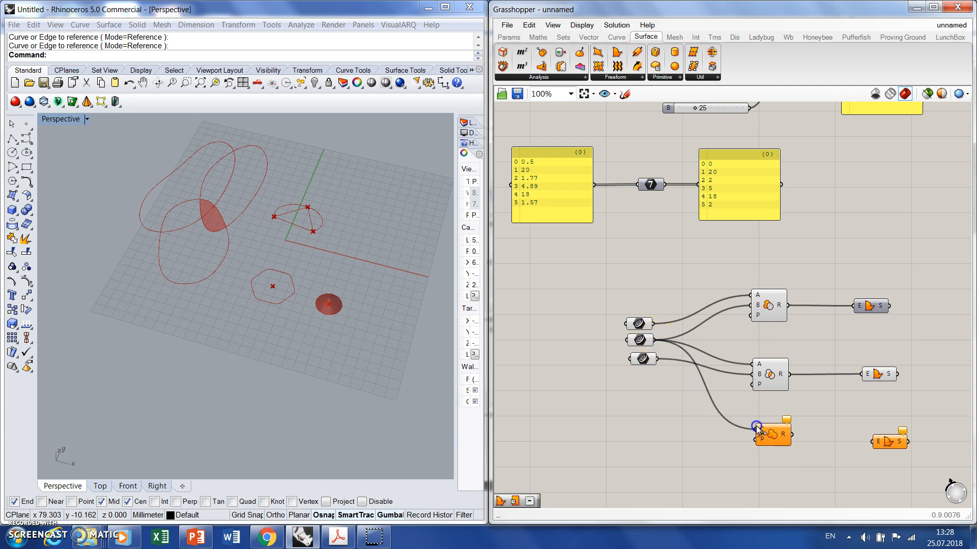
left_click_drag(656, 359, 755, 429)
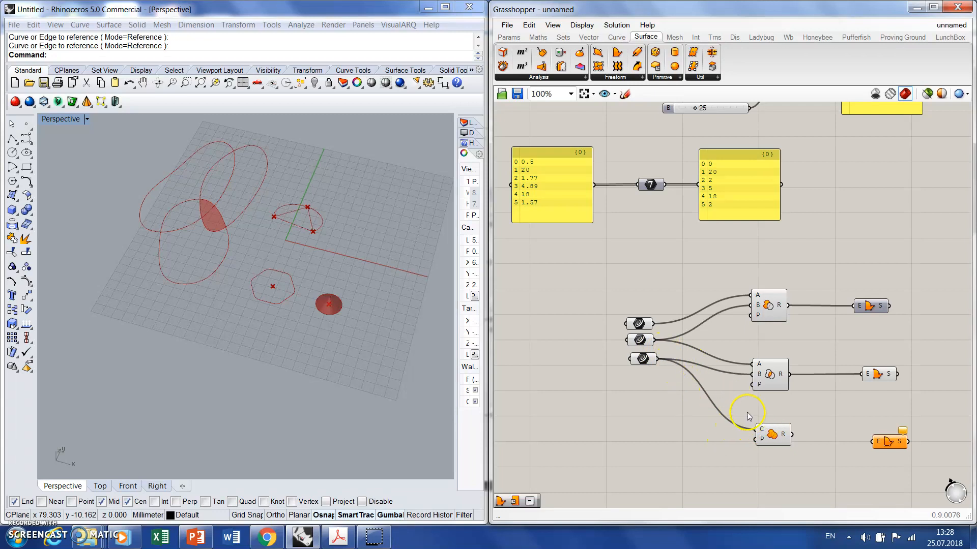
left_click_drag(656, 341, 757, 430)
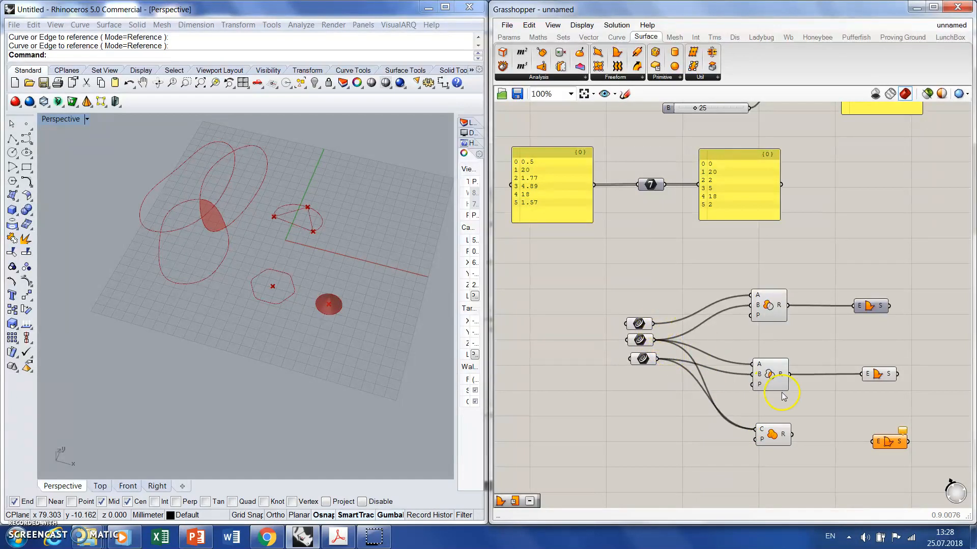
left_click_drag(793, 436, 873, 443)
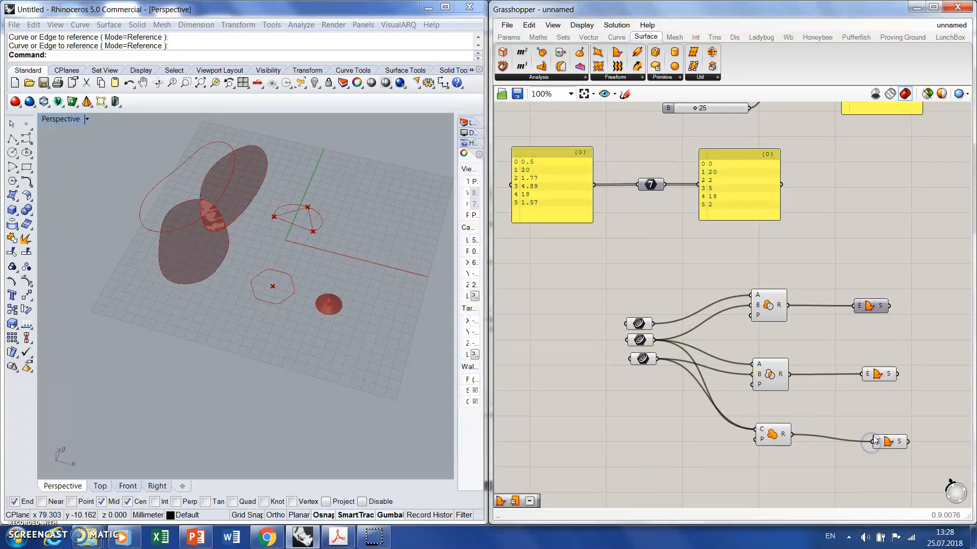
Turn off the preview of the Region Intersection's Boundary Surfaces component and highlight the union surface
left_click(879, 375)
middle_click(881, 376)
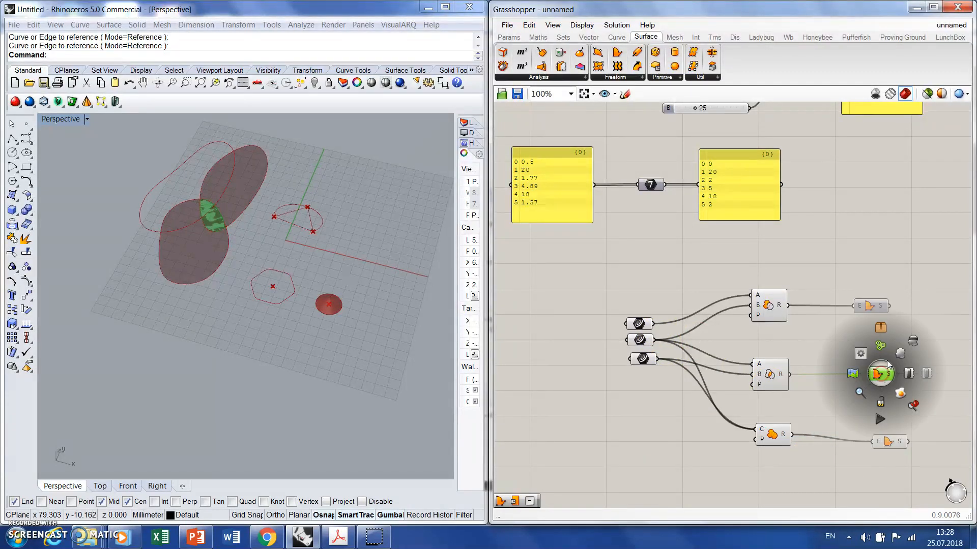
left_click(914, 342)
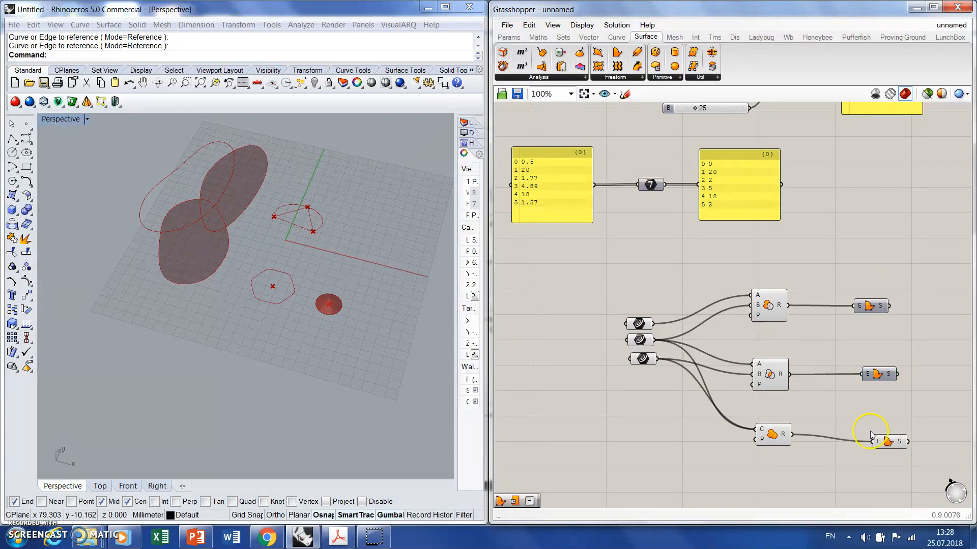
left_click(888, 442)
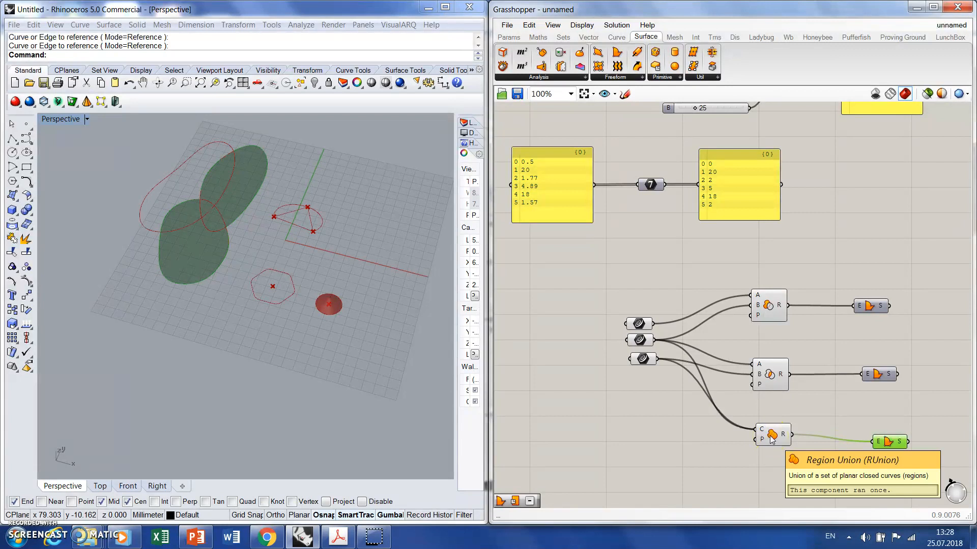
left_click(668, 383)
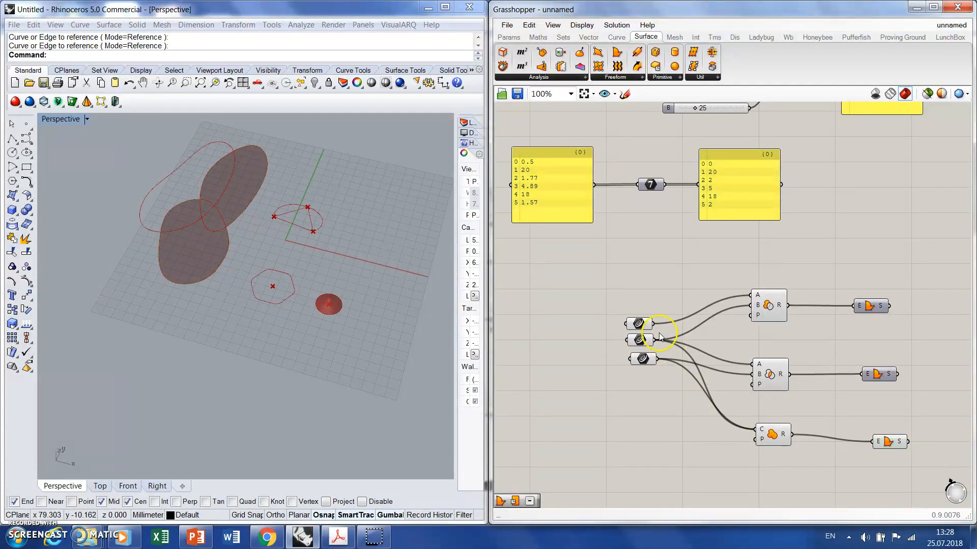
Rewire input C of Region Union to take all three Curve parameters together
left_click_drag(754, 430, 653, 340, "ctrl")
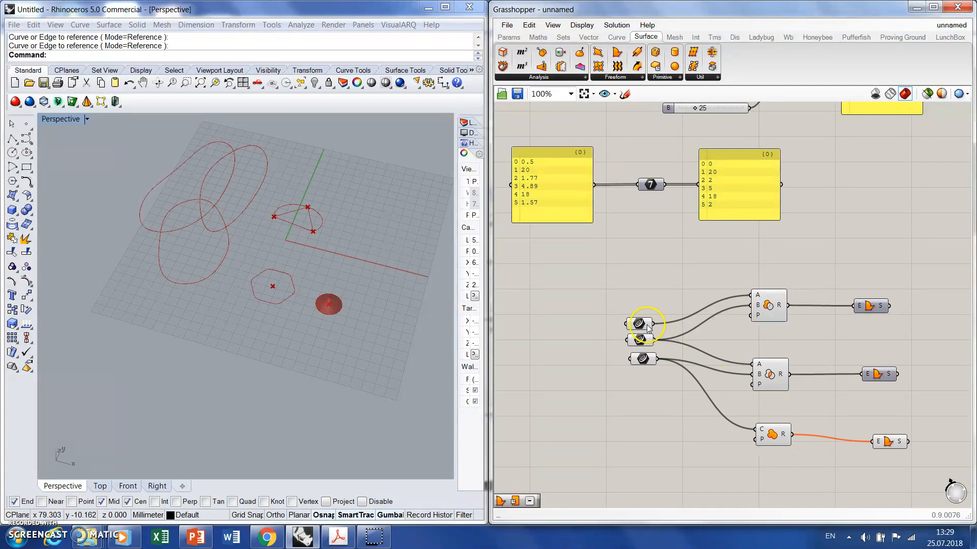
left_click_drag(656, 326, 755, 430)
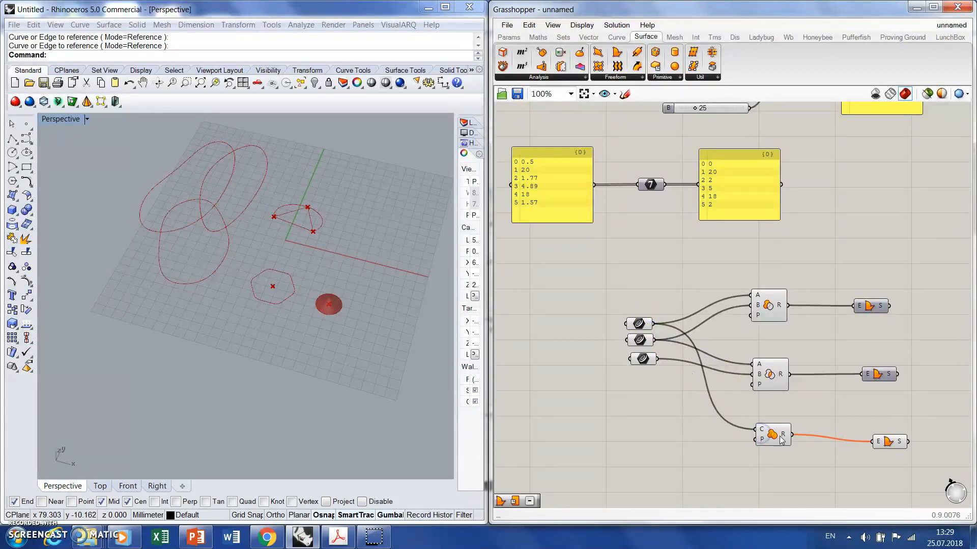
left_click_drag(657, 359, 757, 430)
left_click_drag(657, 360, 756, 430, "shift")
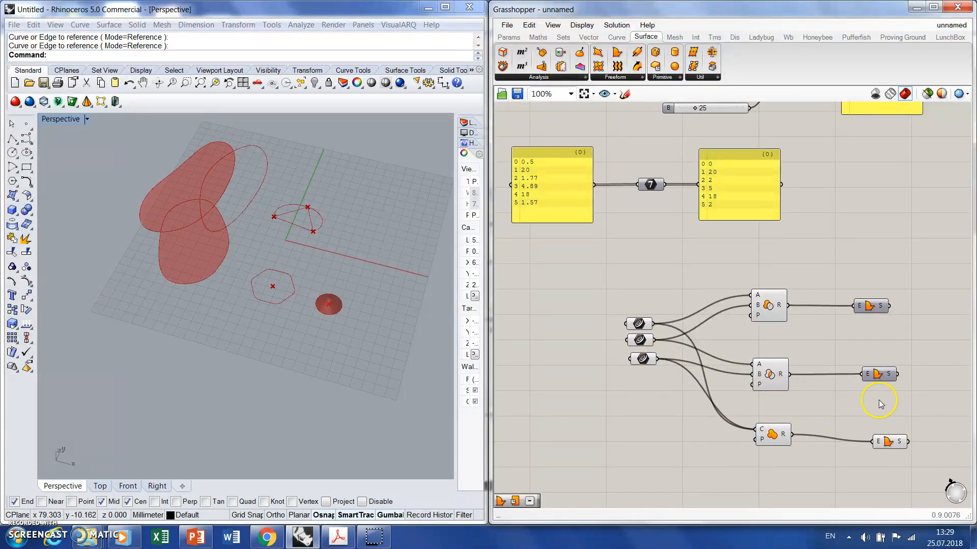
left_click_drag(657, 340, 756, 430, "shift")
Highlight the union surface and move its Boundary Surfaces component closer to and level with Region Union
left_click(892, 443)
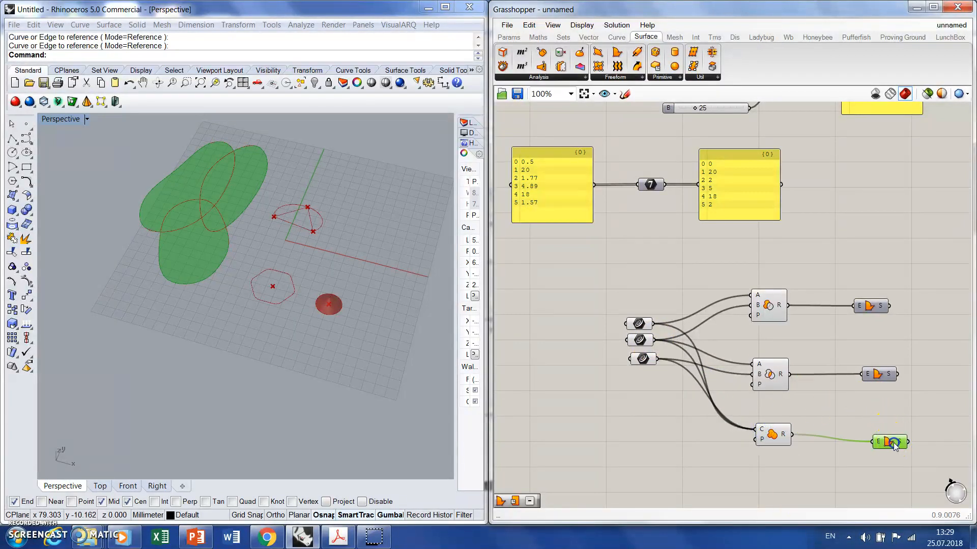
left_click(898, 412)
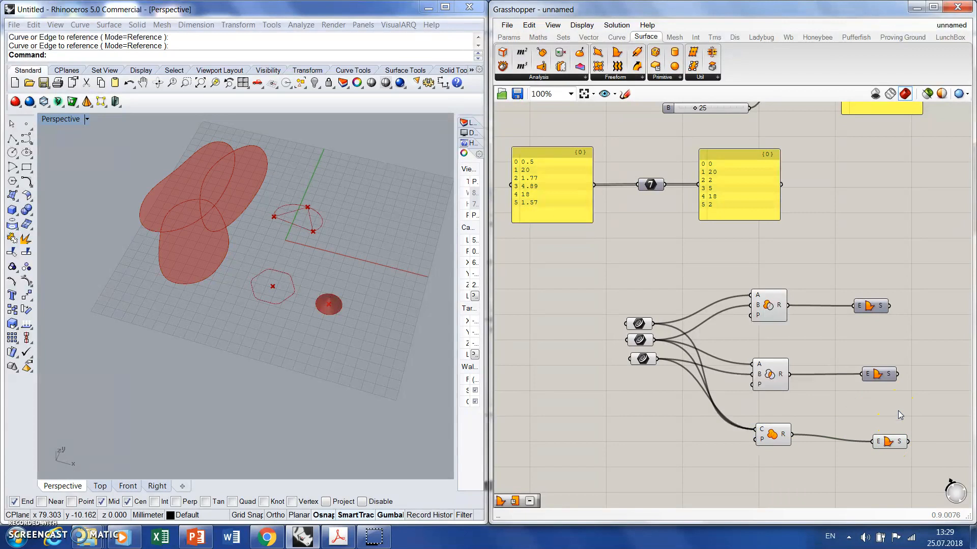
left_click(811, 416)
left_click_drag(889, 442, 879, 437)
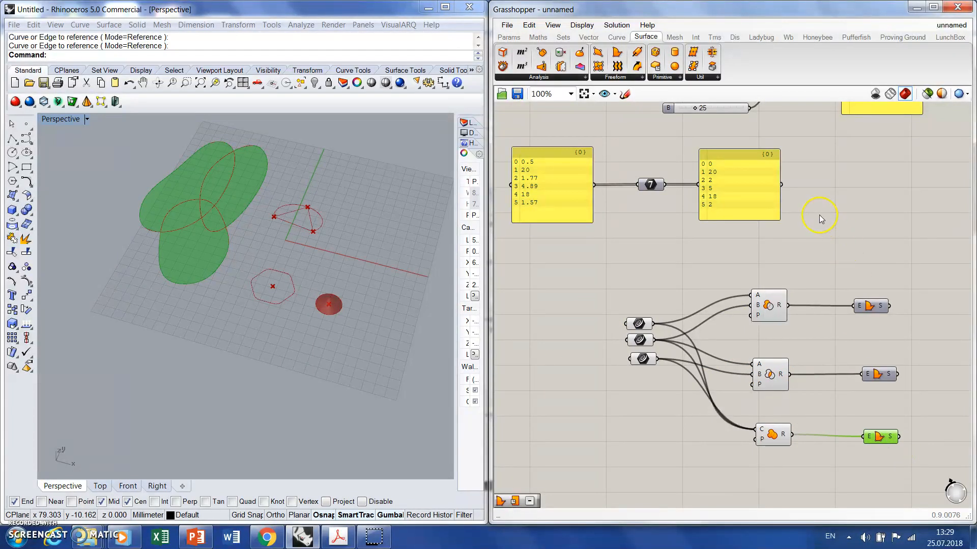